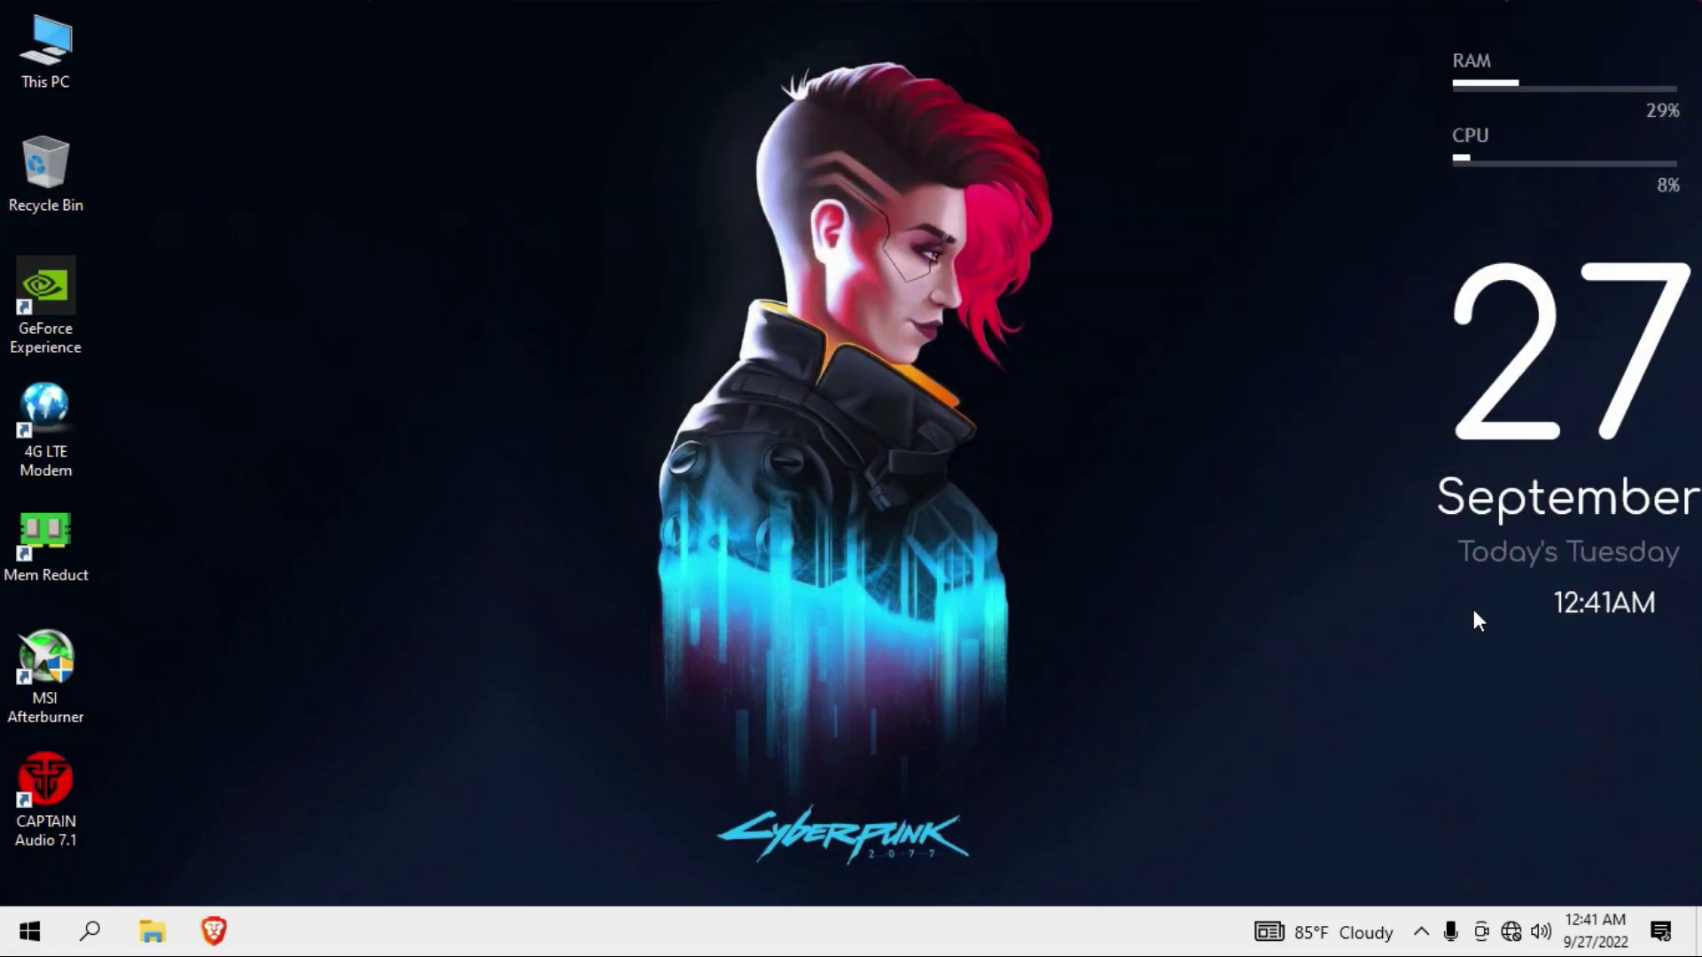
- Open the C:\Windows\Temp folder from the Run prompt using the 'temp' suggestion
key(super+r)
drag(233, 661, 1052, 291)
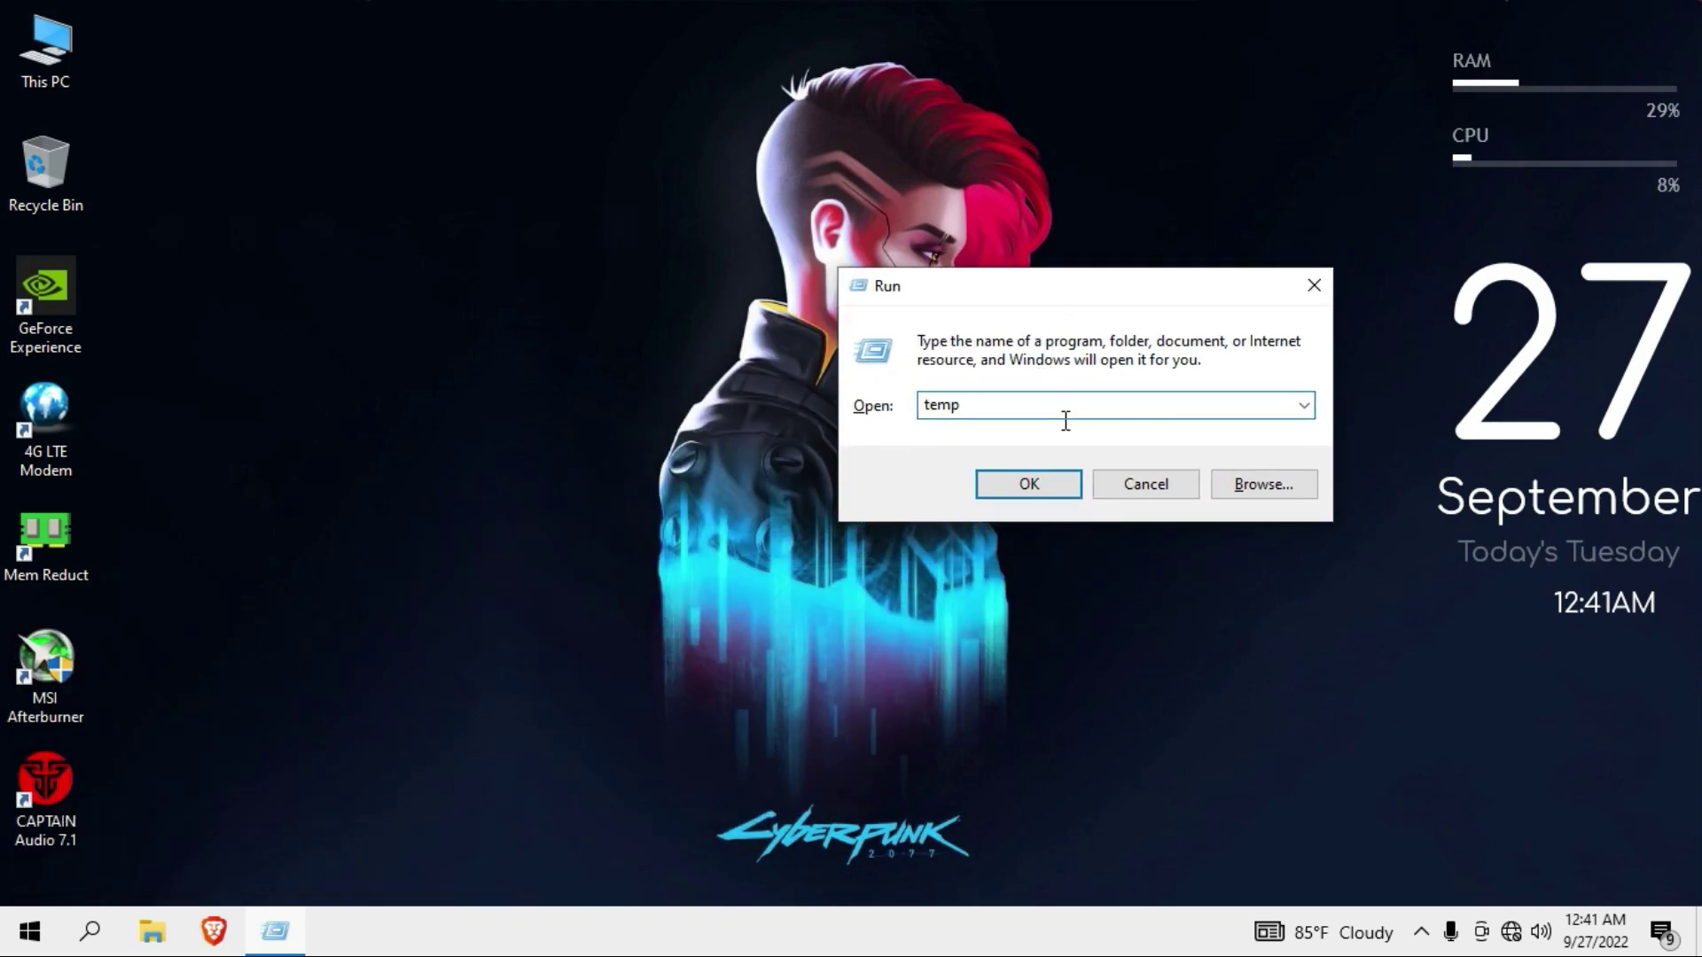
key(BackSpace)
text(te)
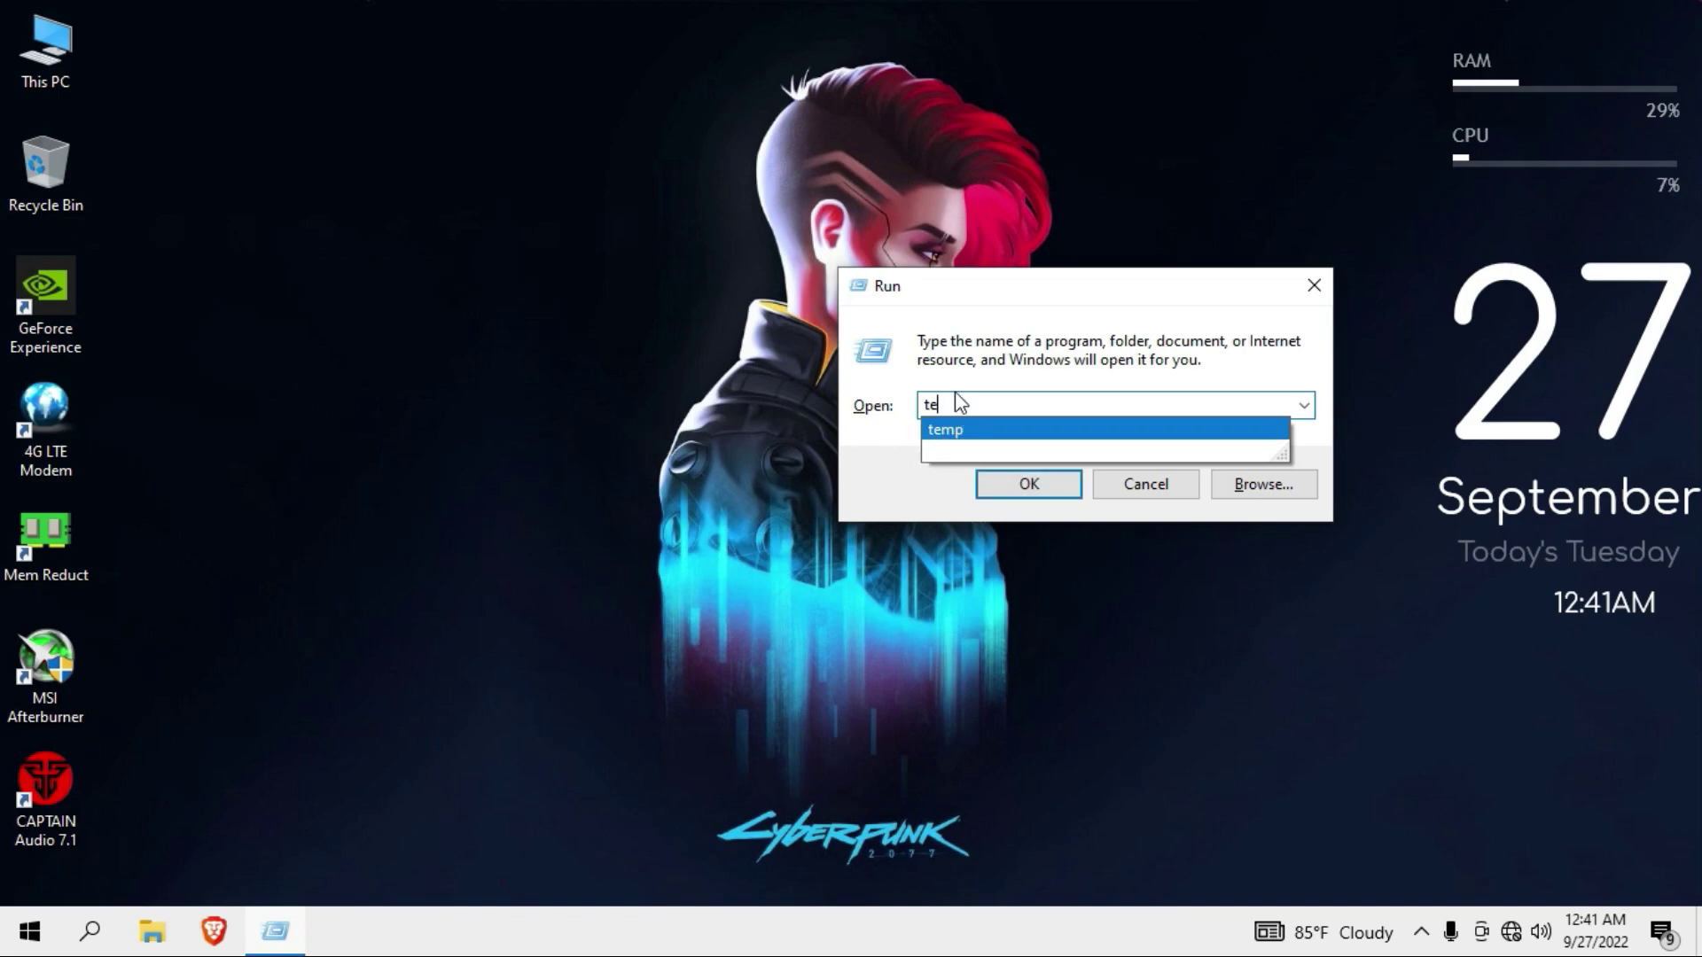
click(967, 429)
click(1028, 485)
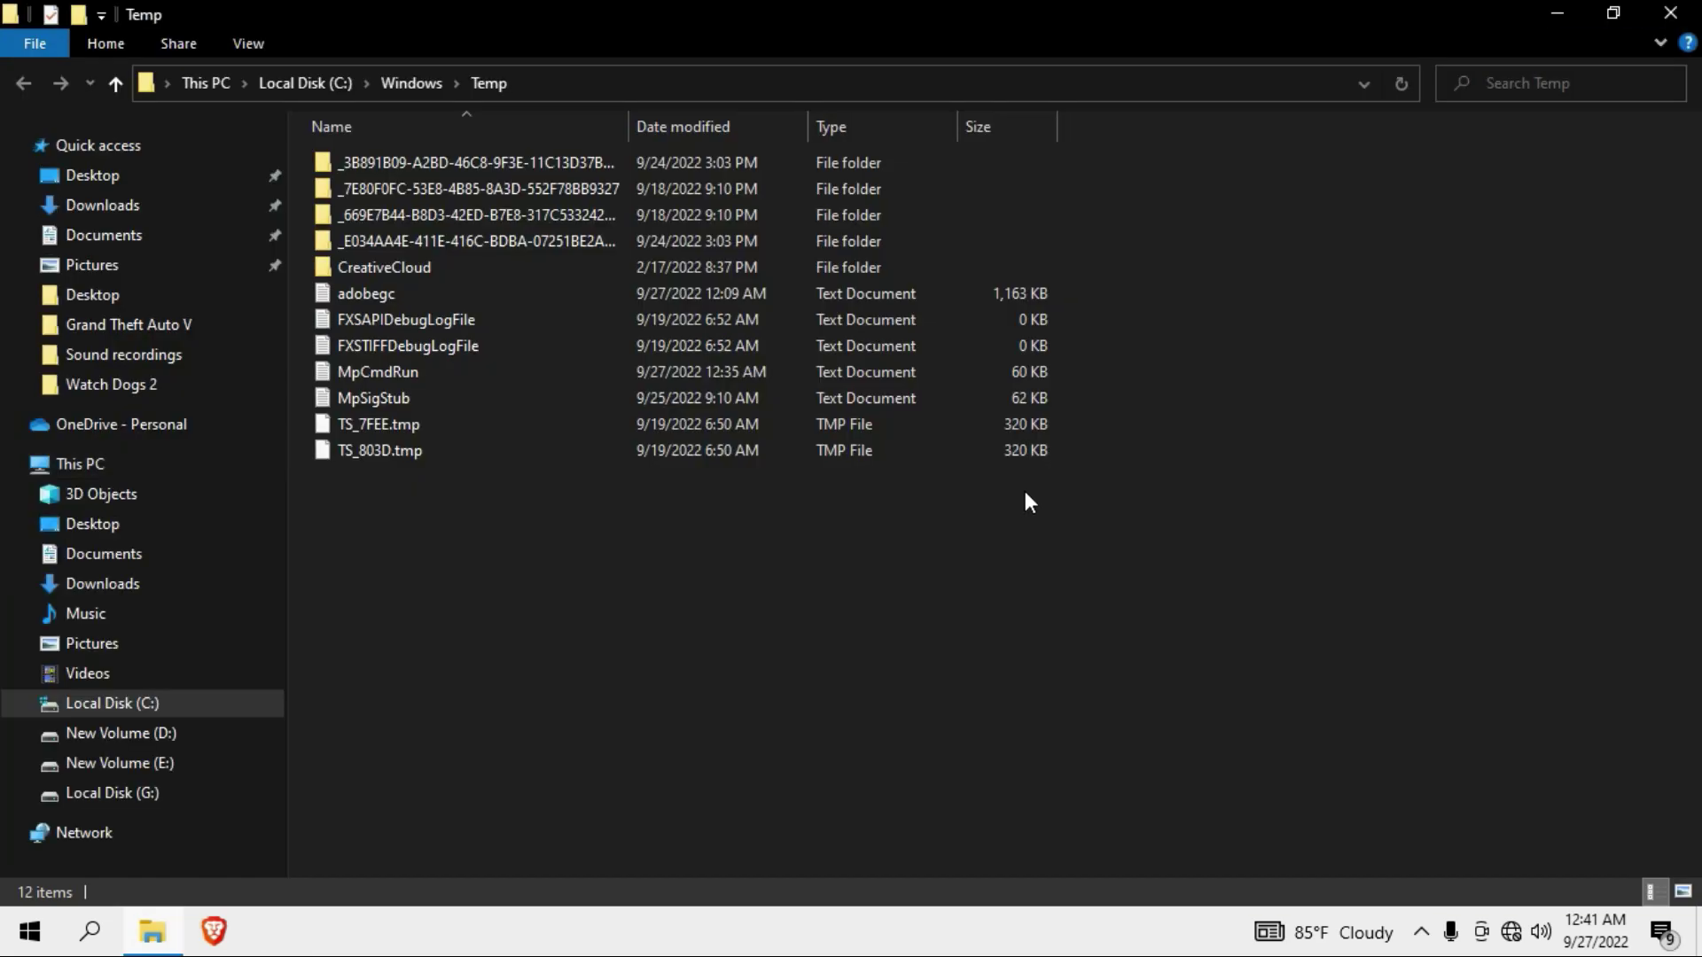
- Delete everything in Temp, skipping all in-use items like CreativeCloud, and close the window
key(ctrl+a)
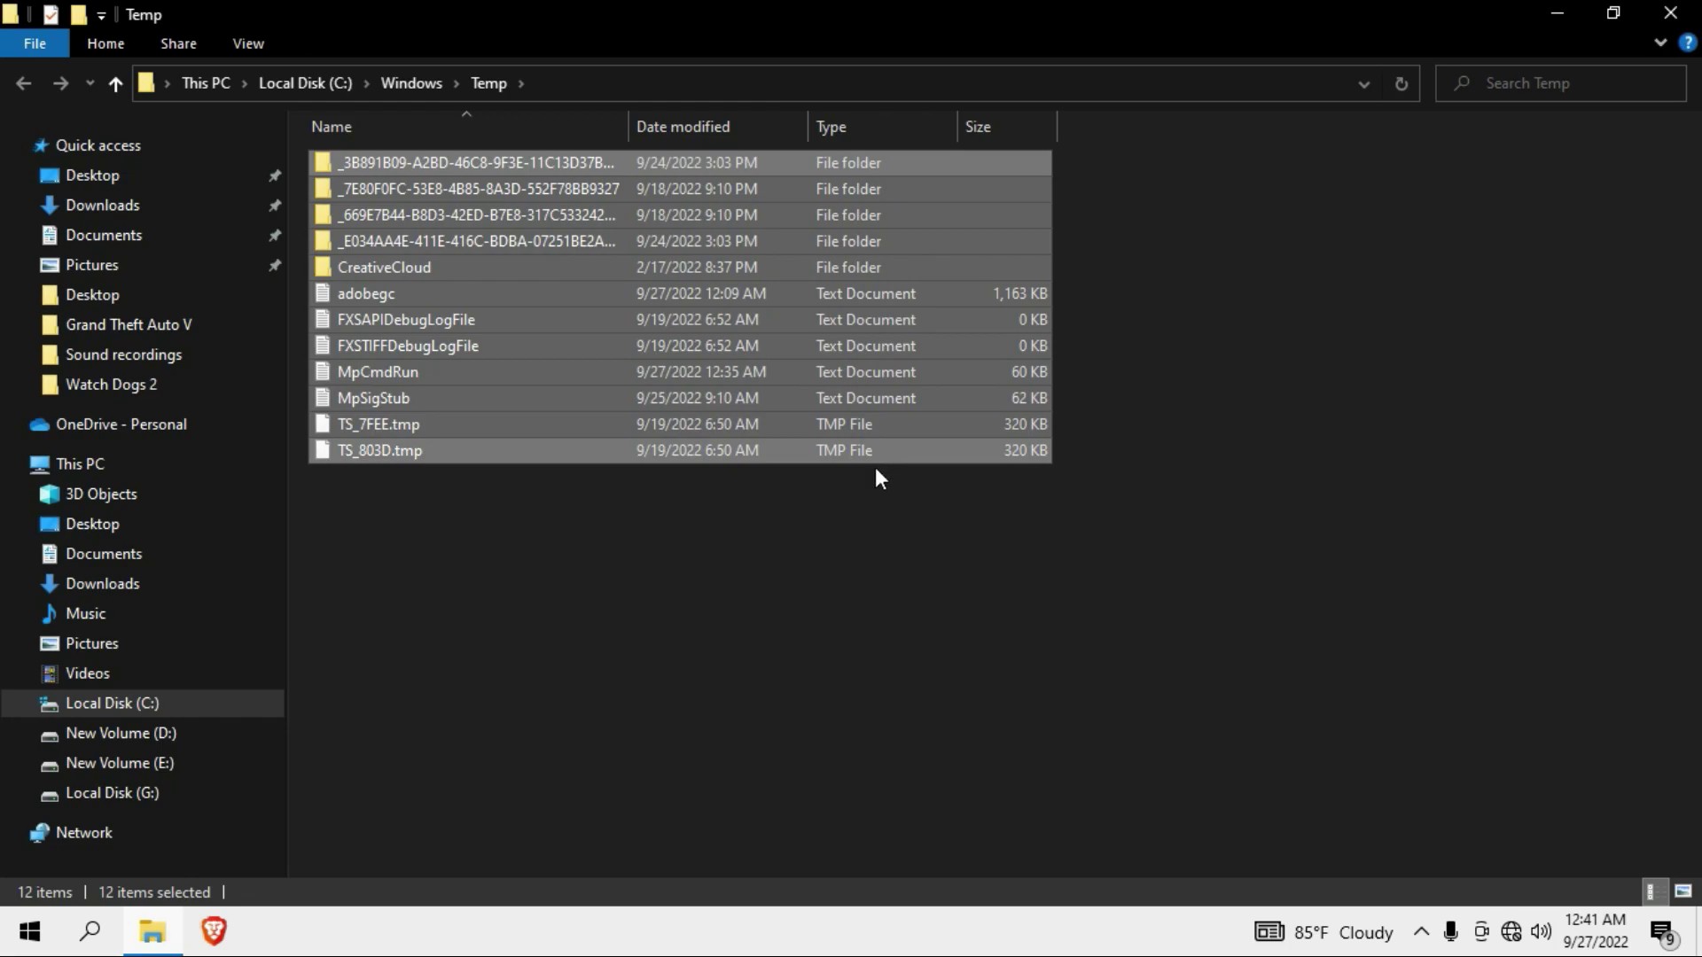
key(Delete)
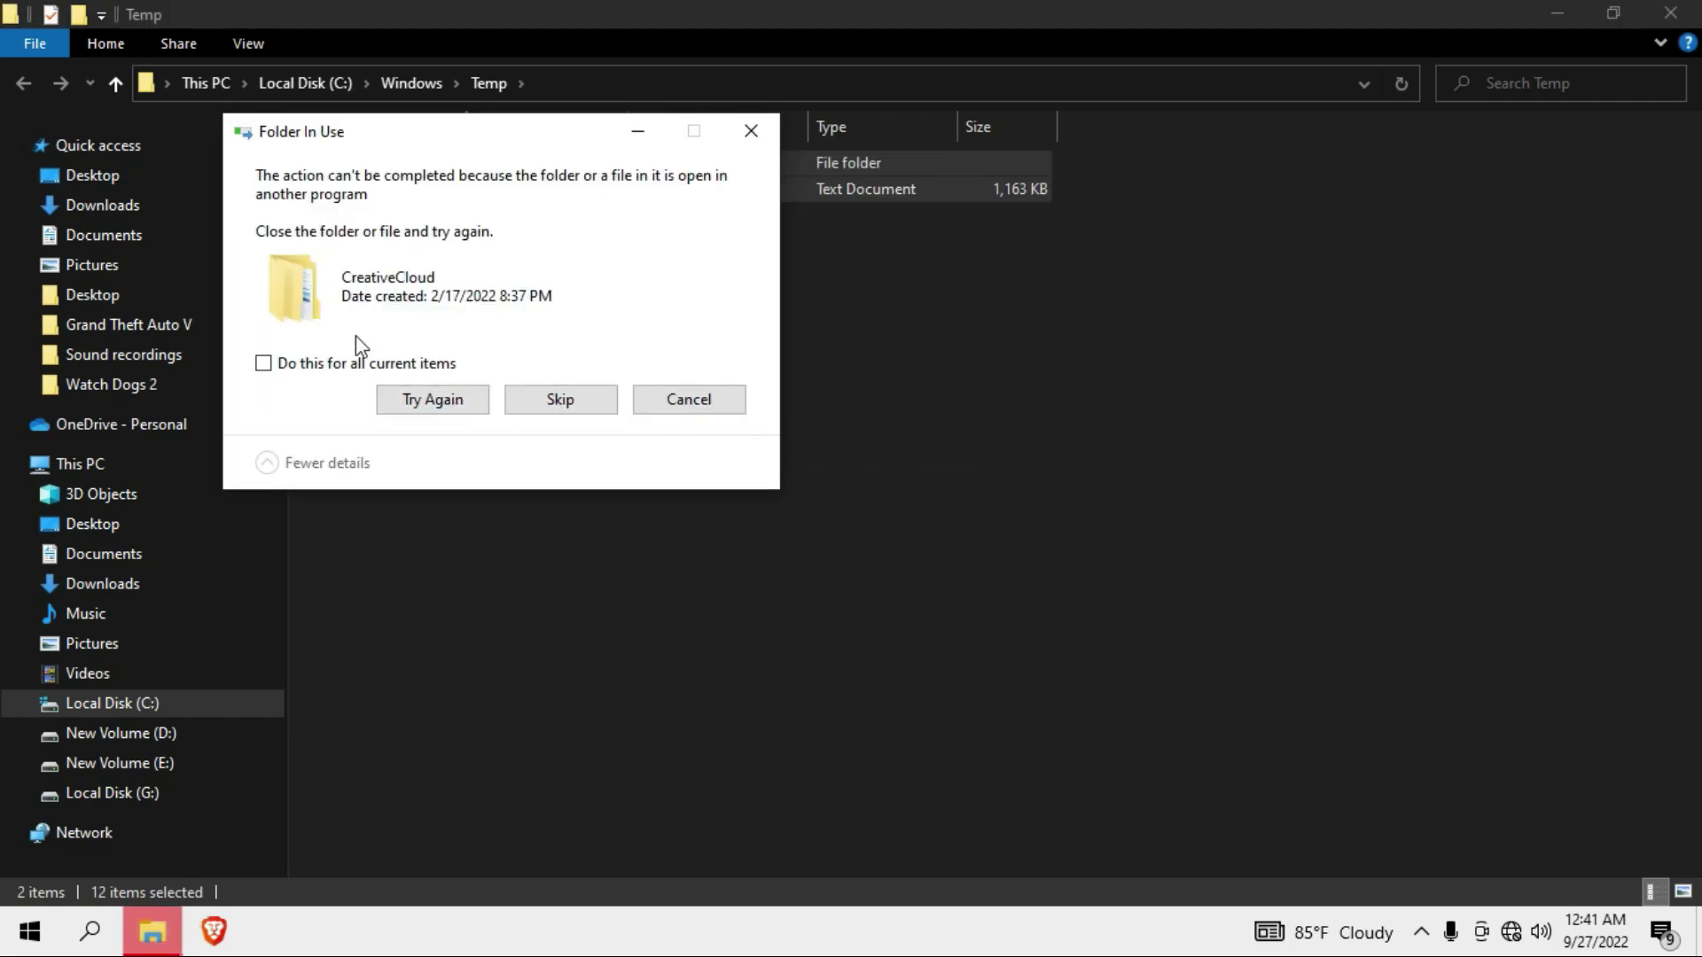
drag(410, 133, 714, 184)
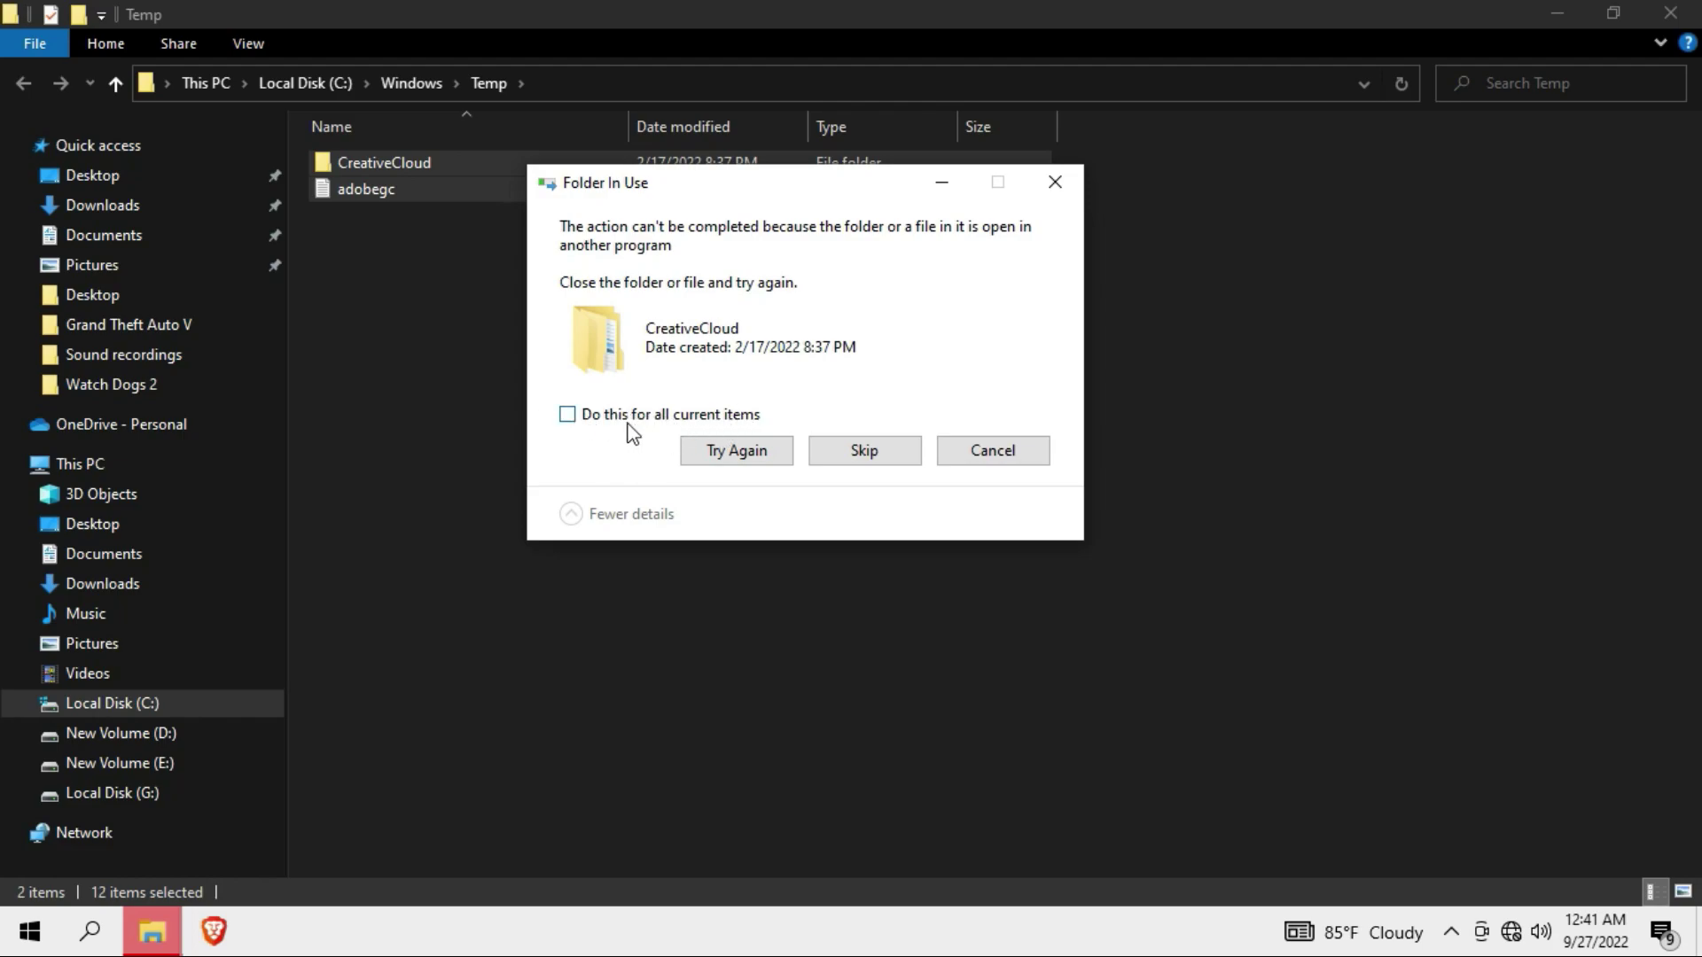
click(568, 416)
click(858, 454)
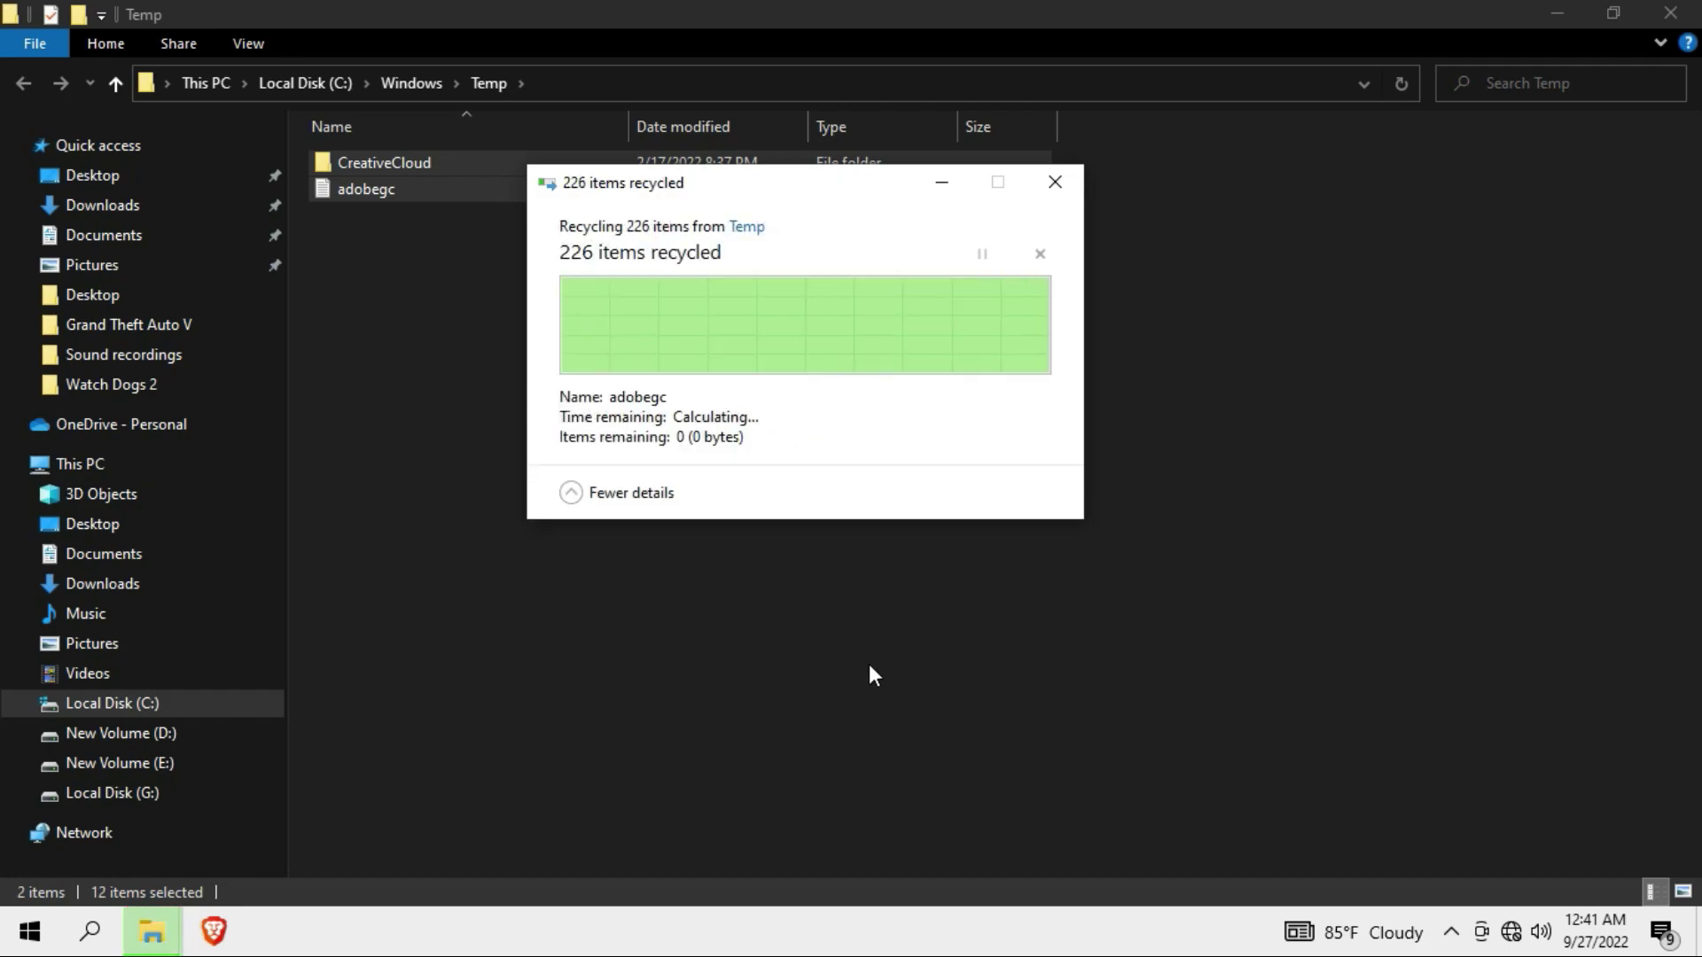
click(1693, 20)
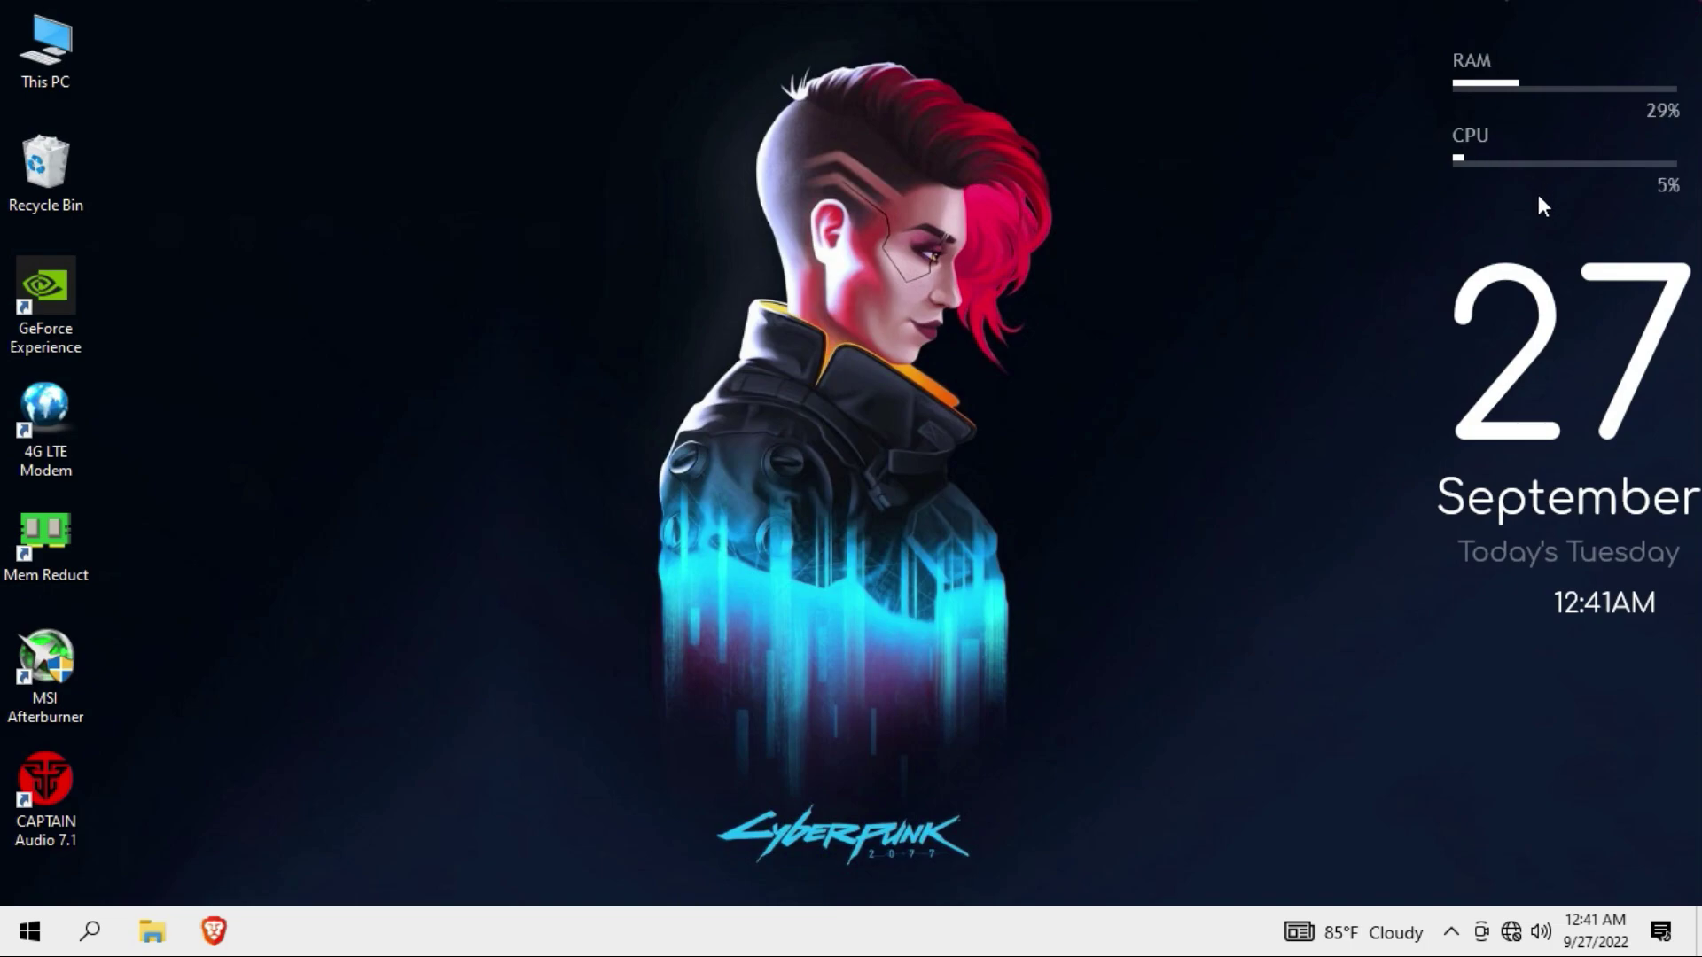
key(super+r)
- Open the user's %temp% folder from the Run prompt
drag(318, 656, 997, 301)
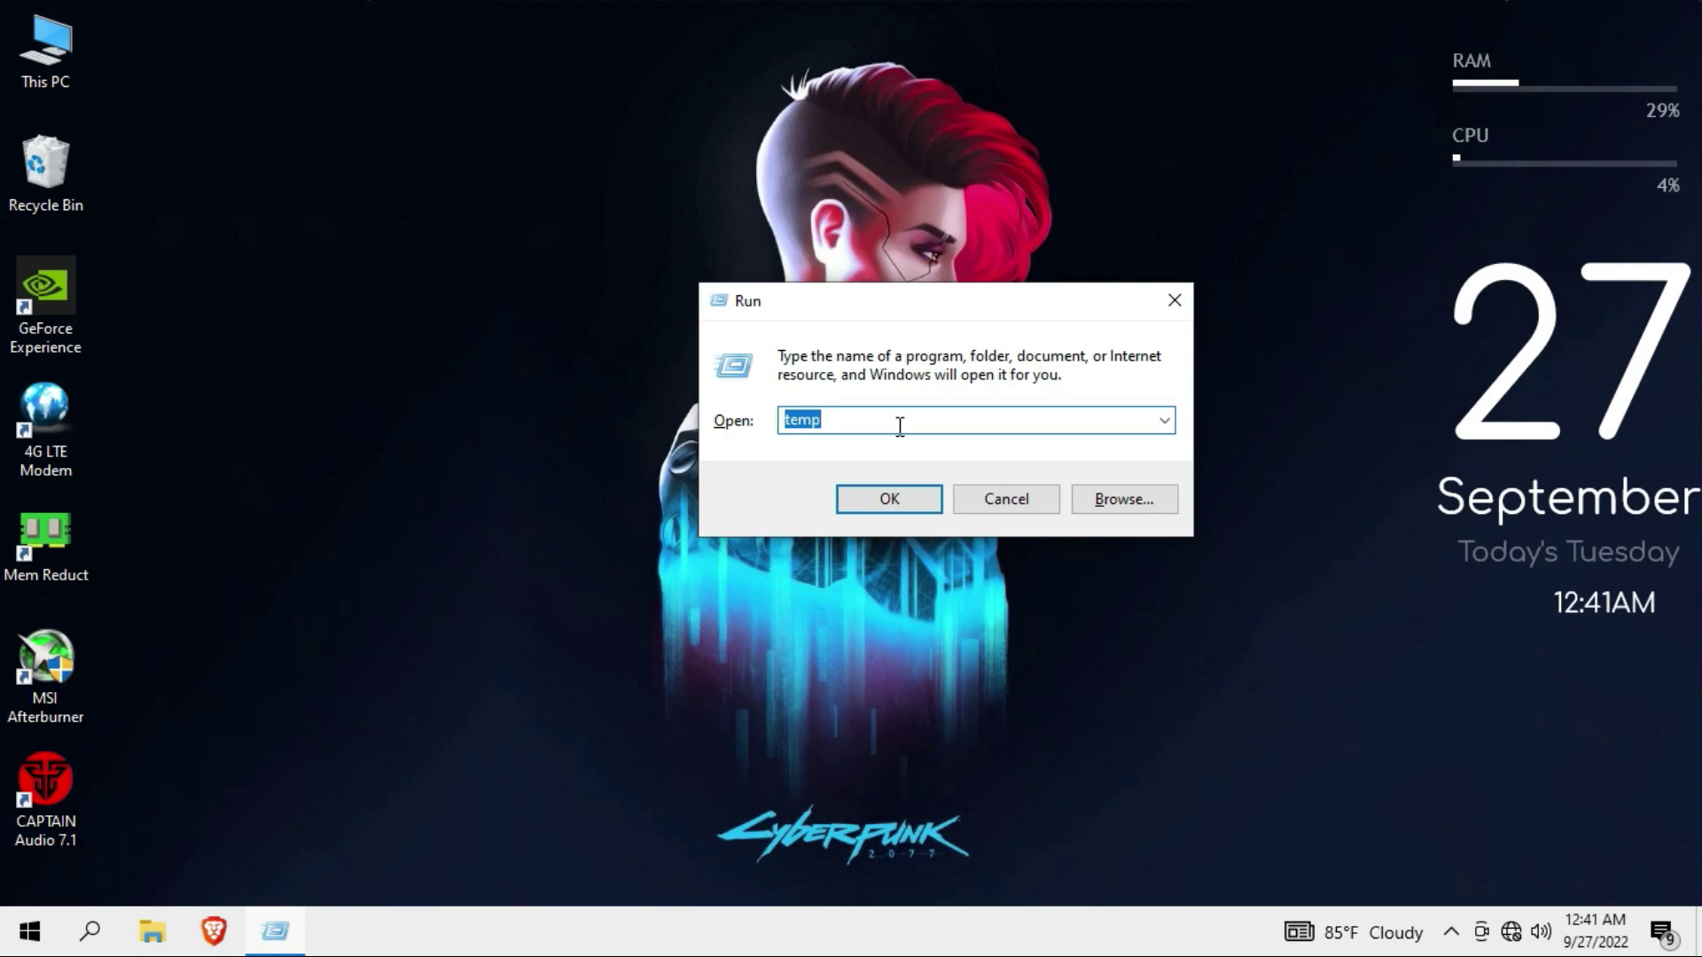
key(BackSpace)
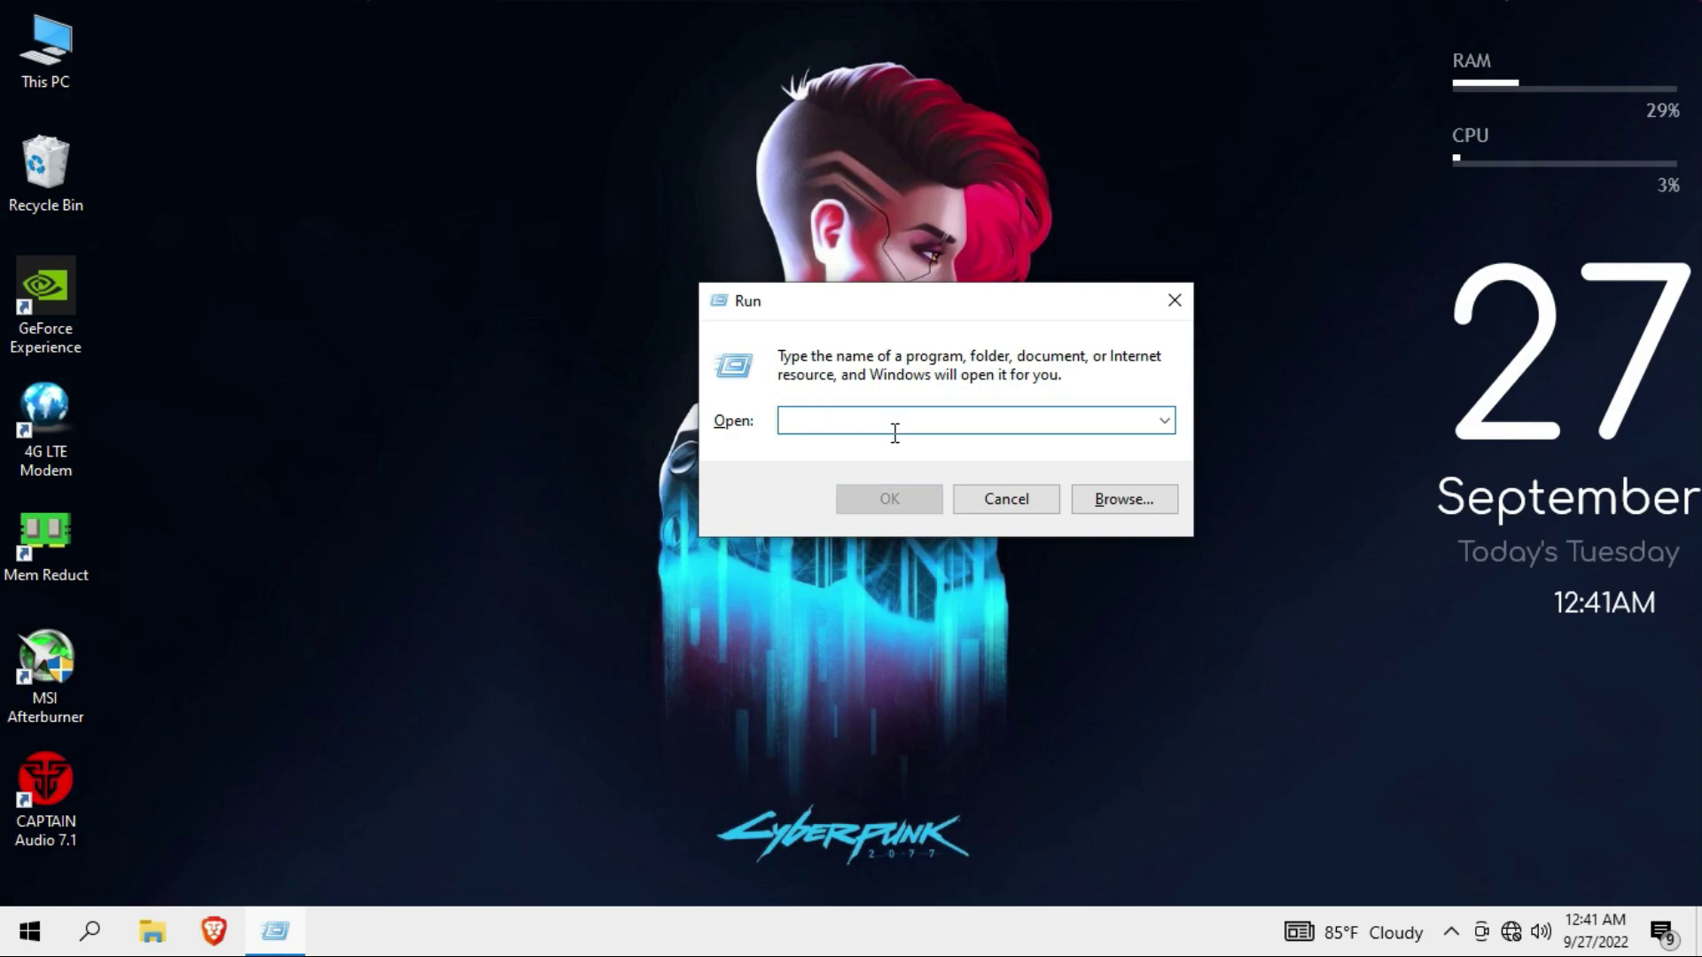
text(%)
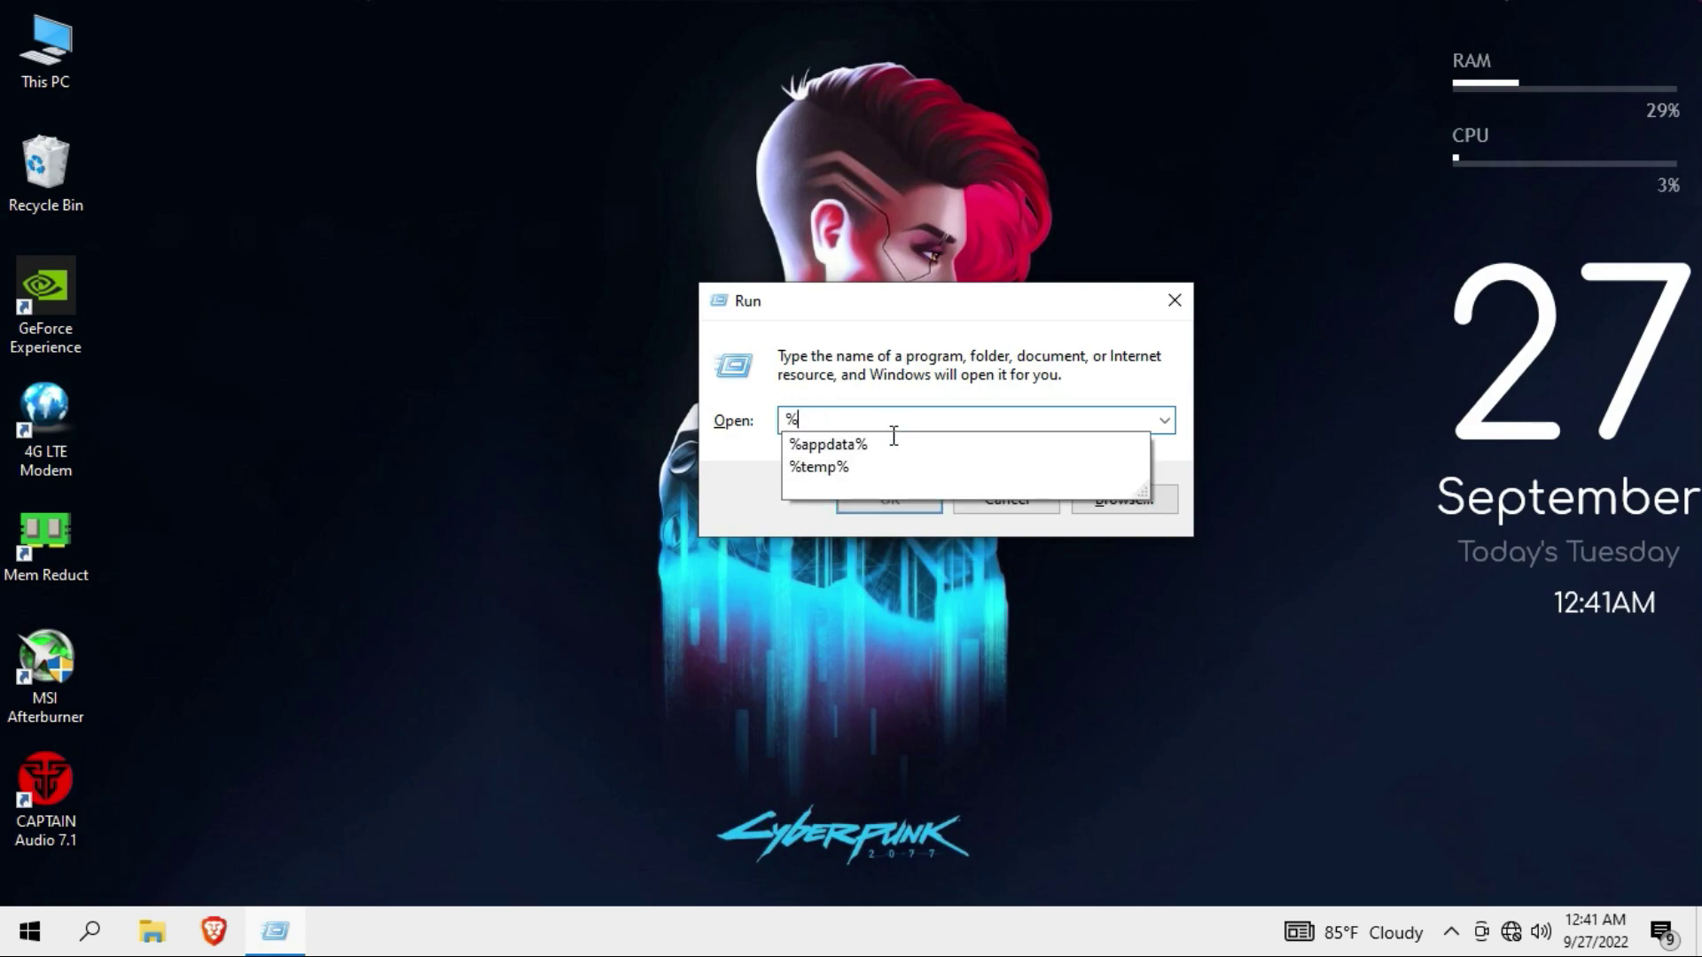
click(854, 467)
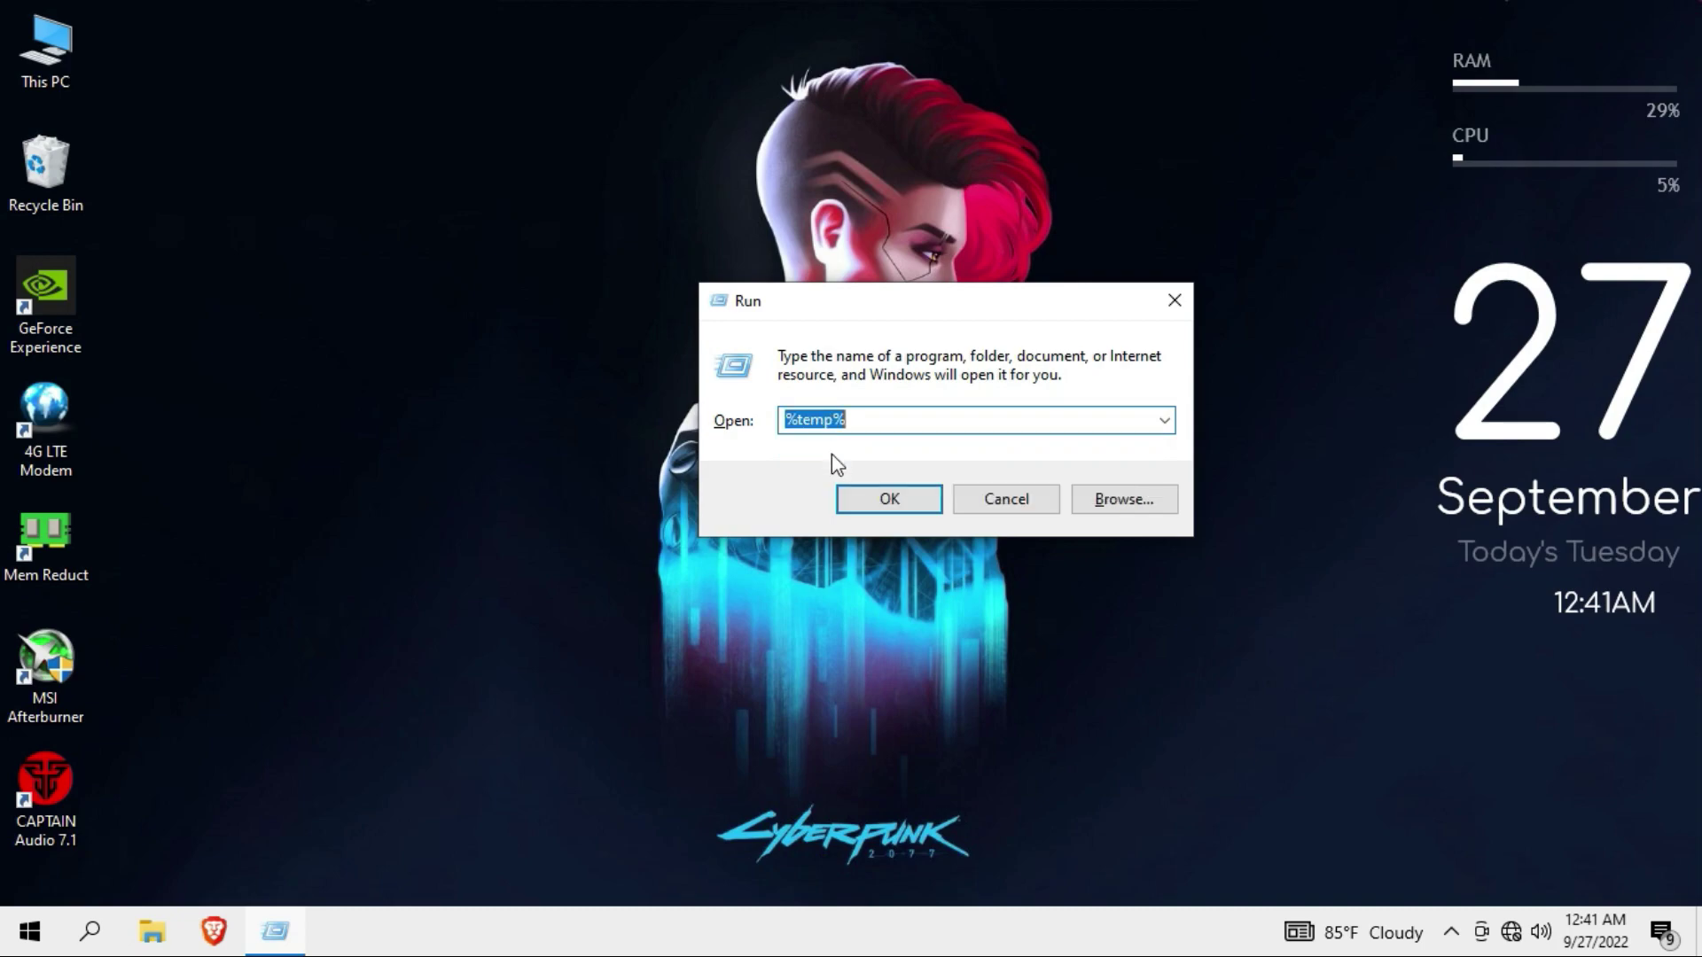
click(878, 434)
drag(797, 422, 877, 433)
click(894, 441)
click(890, 499)
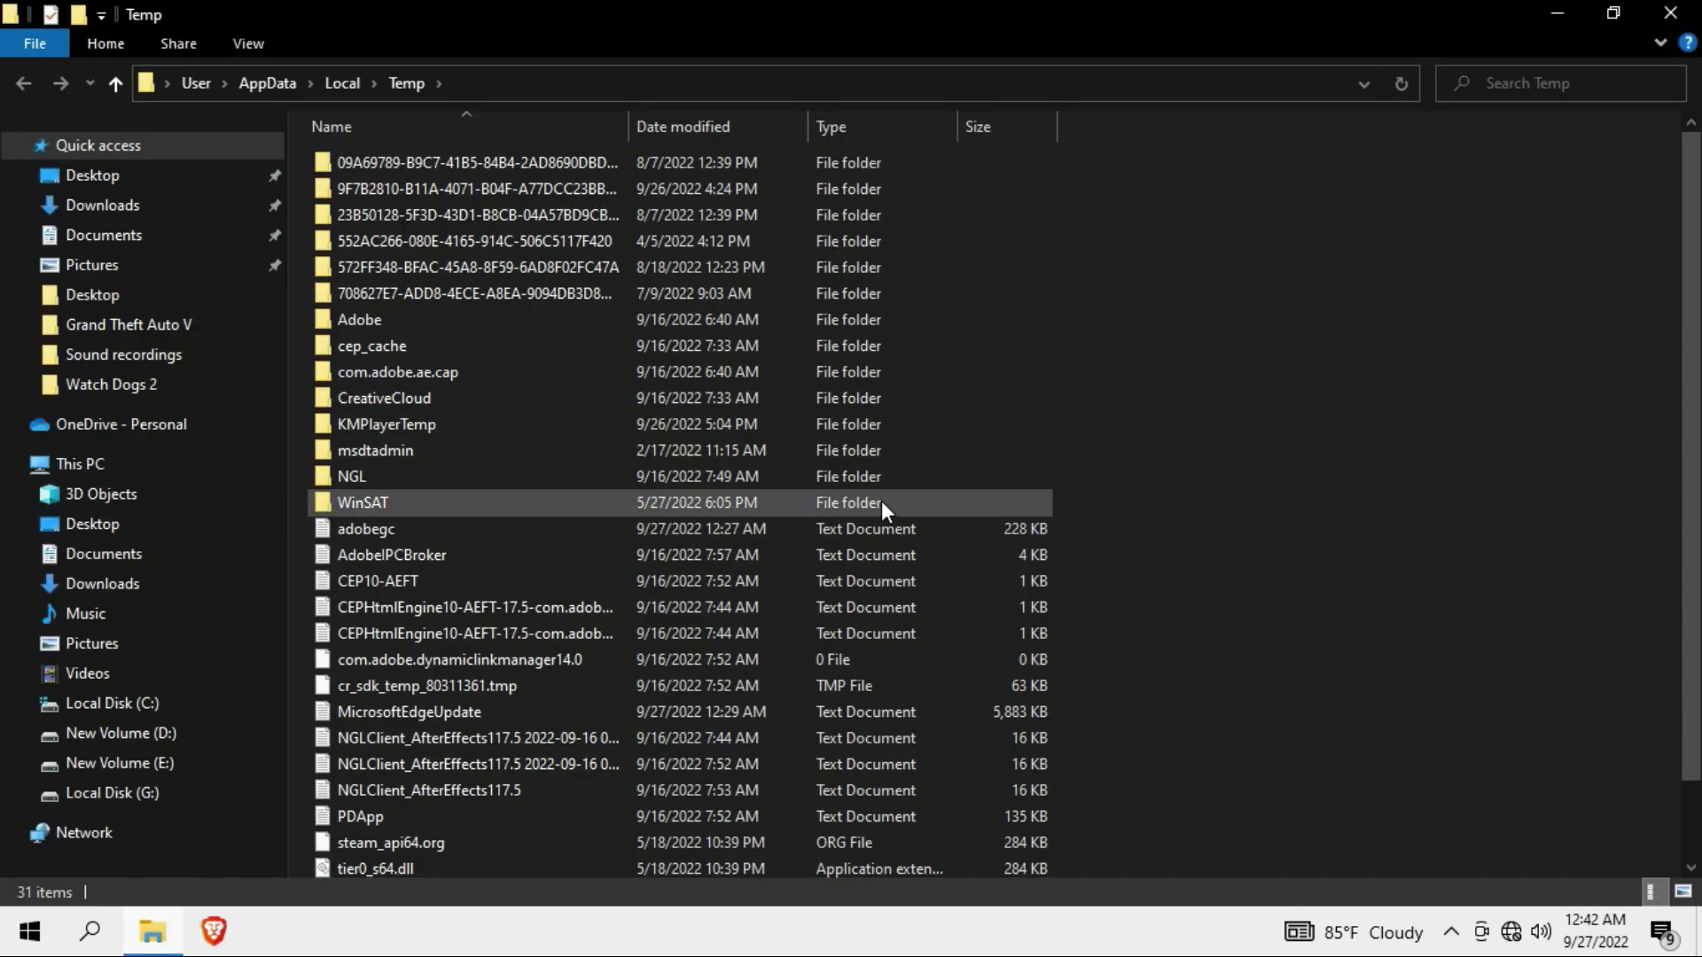
- Permanently delete all 31 items, skipping msdtadmin and in-use files, then close the window
key(ctrl+a)
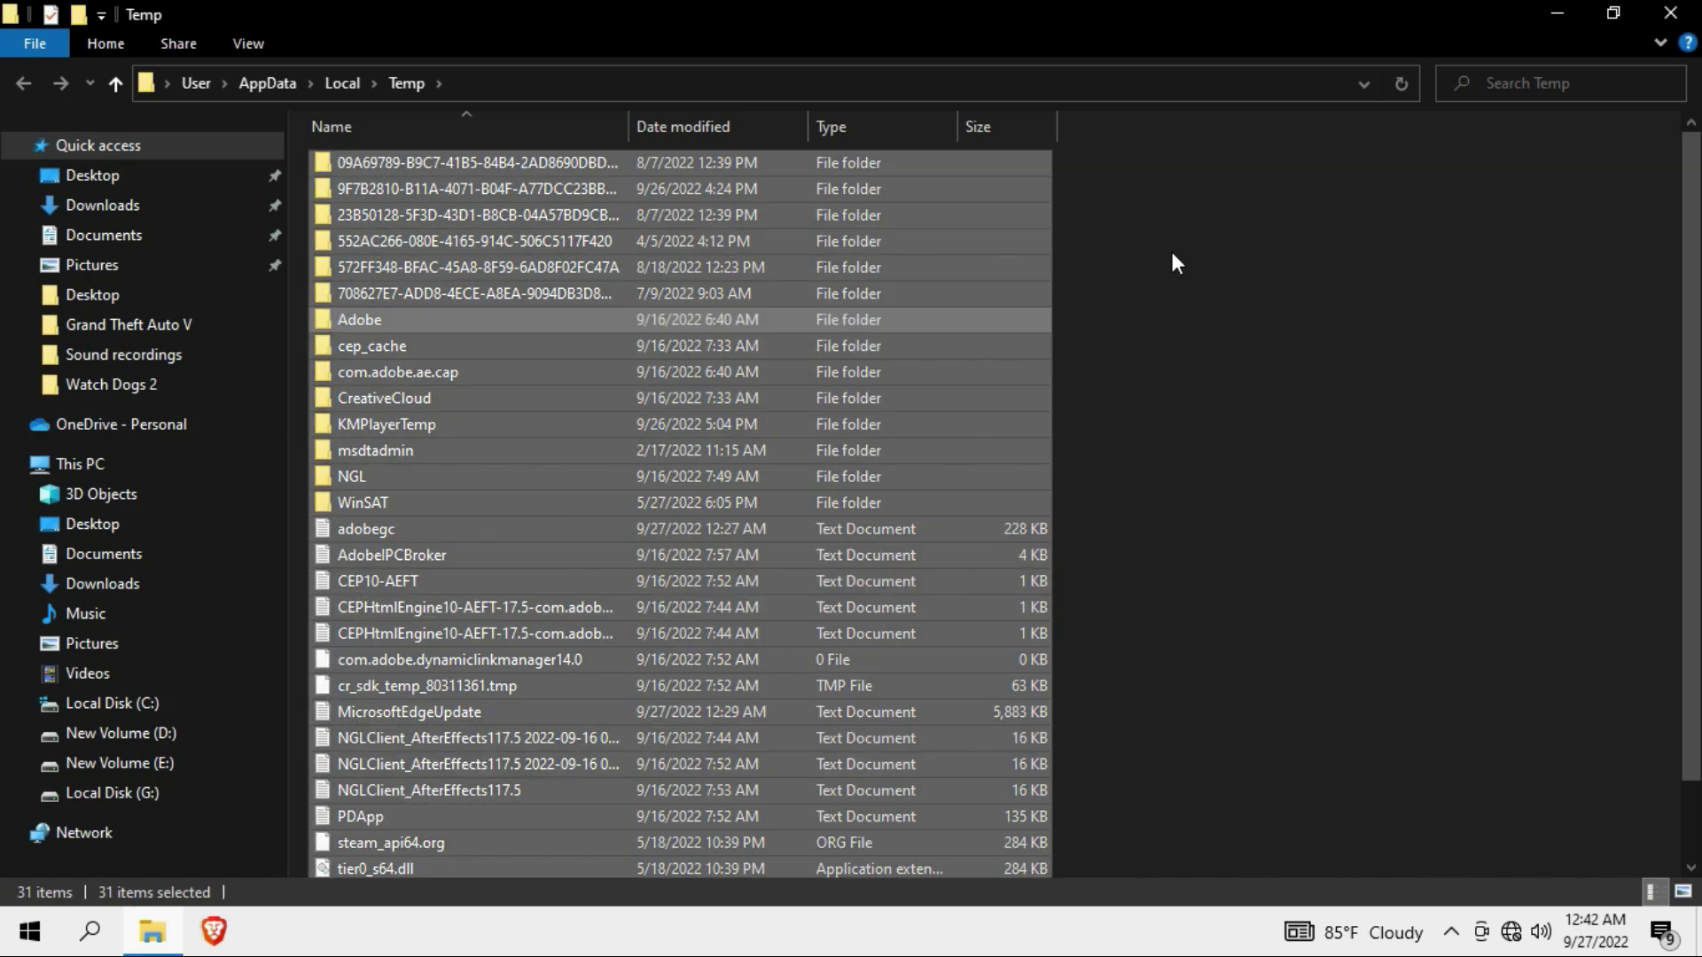
key(Delete)
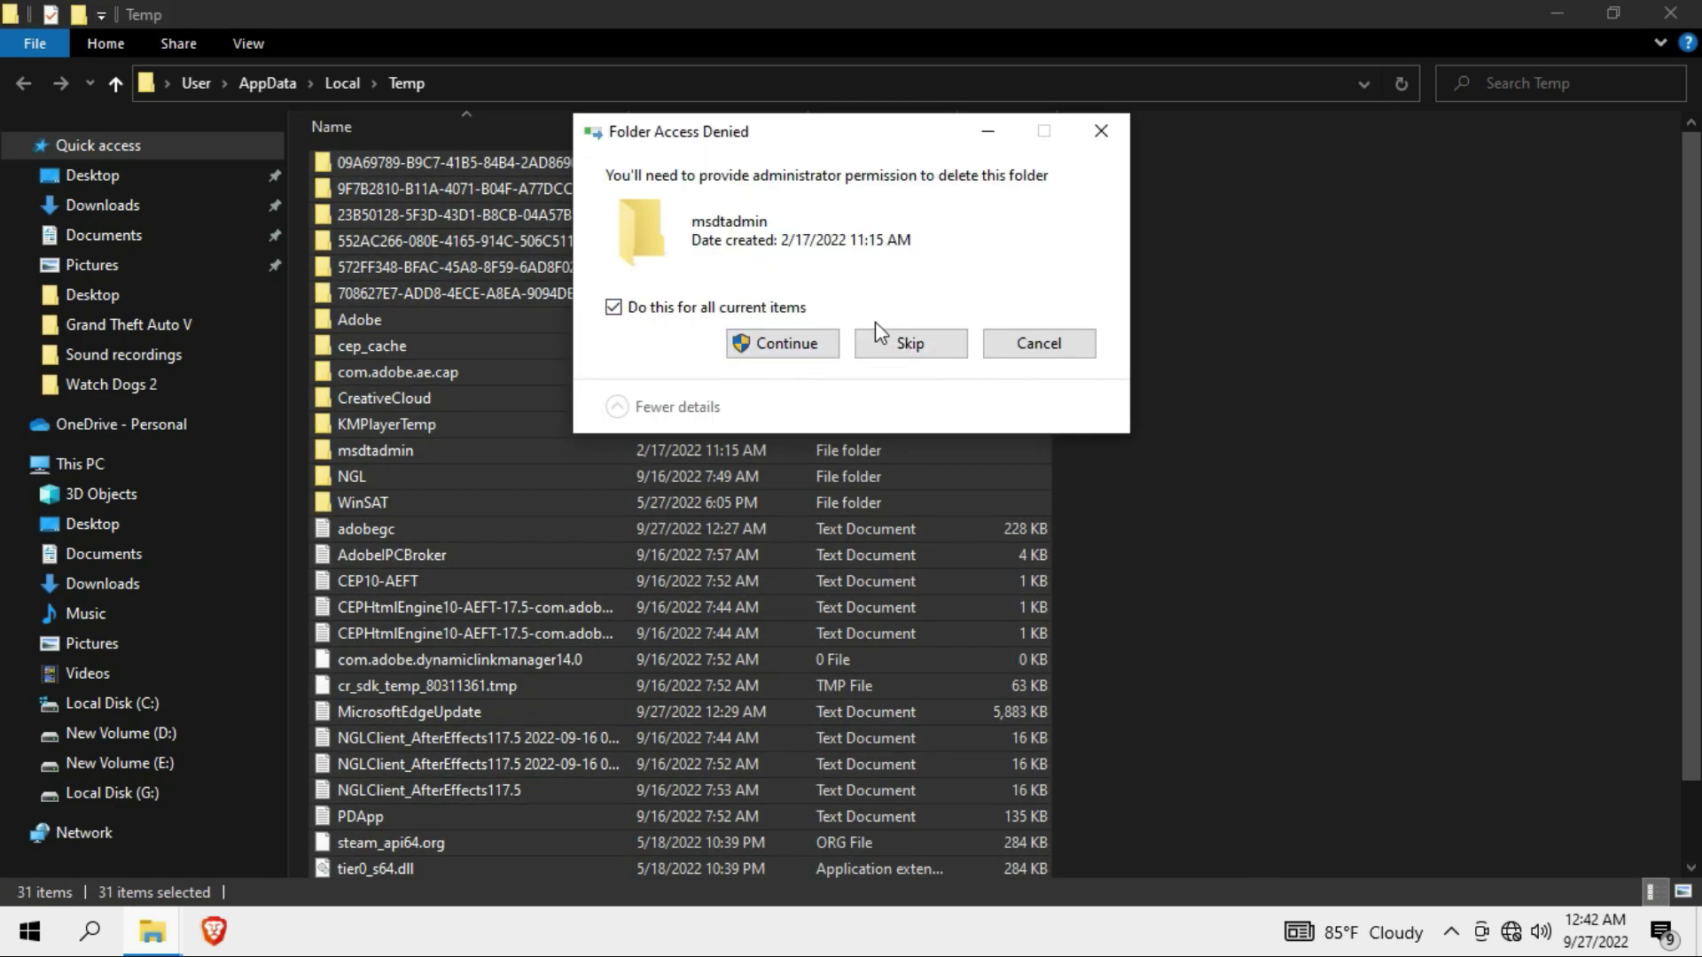
click(905, 346)
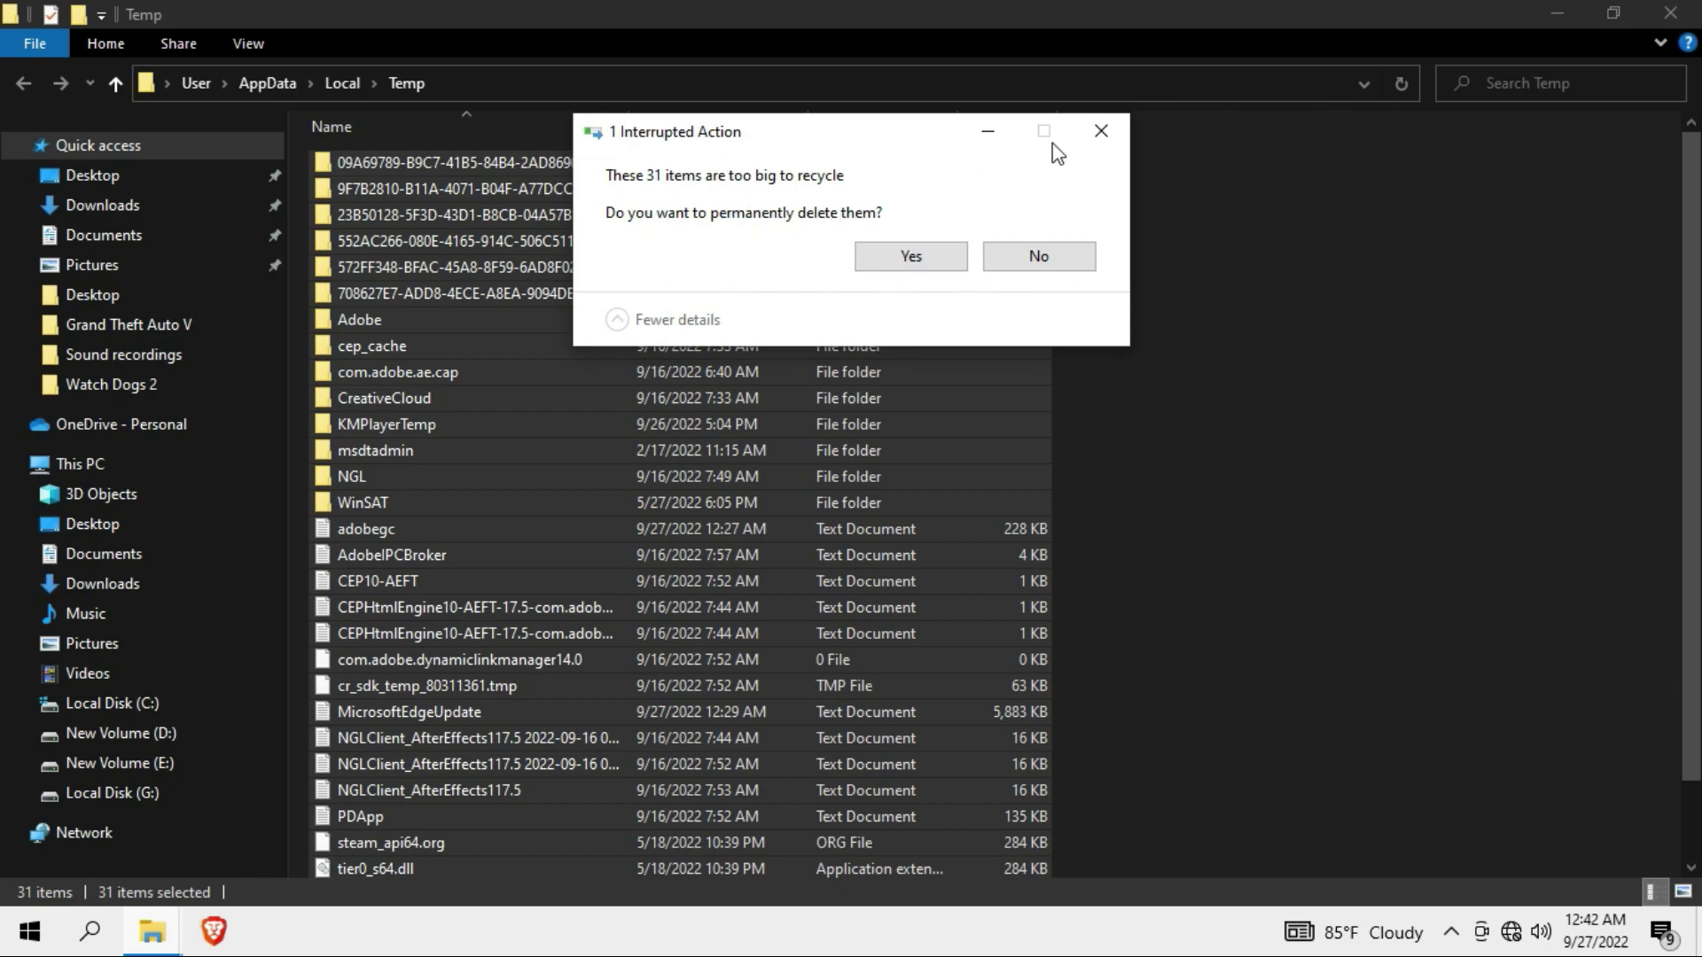
click(913, 256)
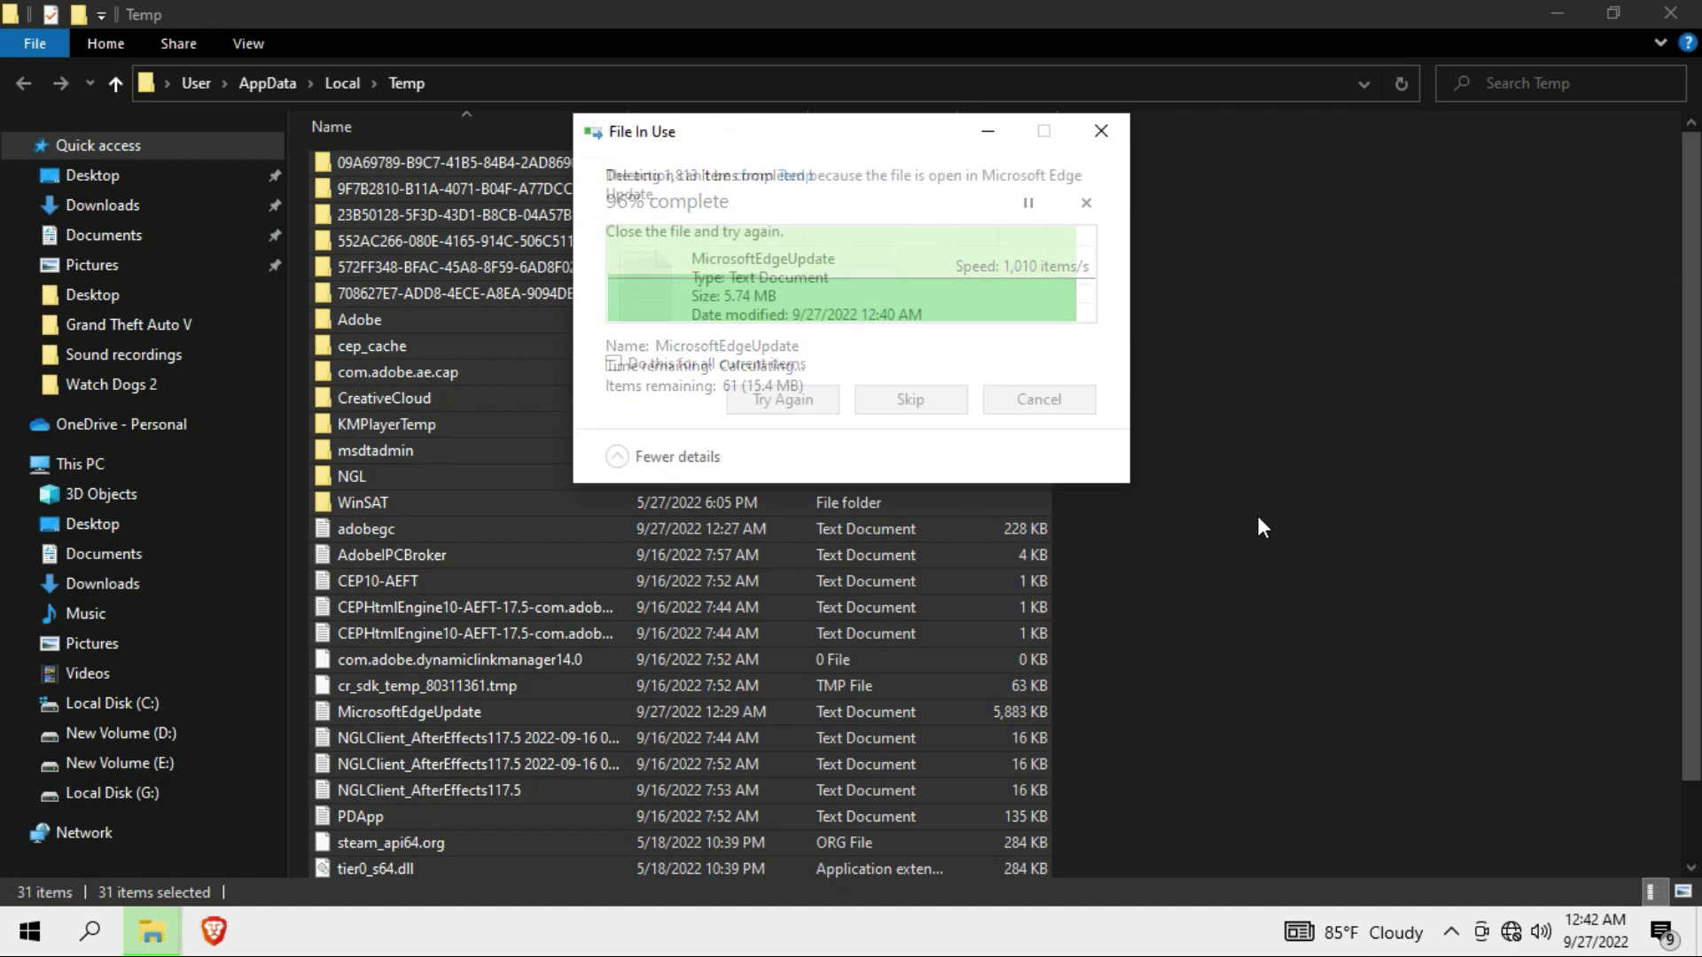
click(696, 367)
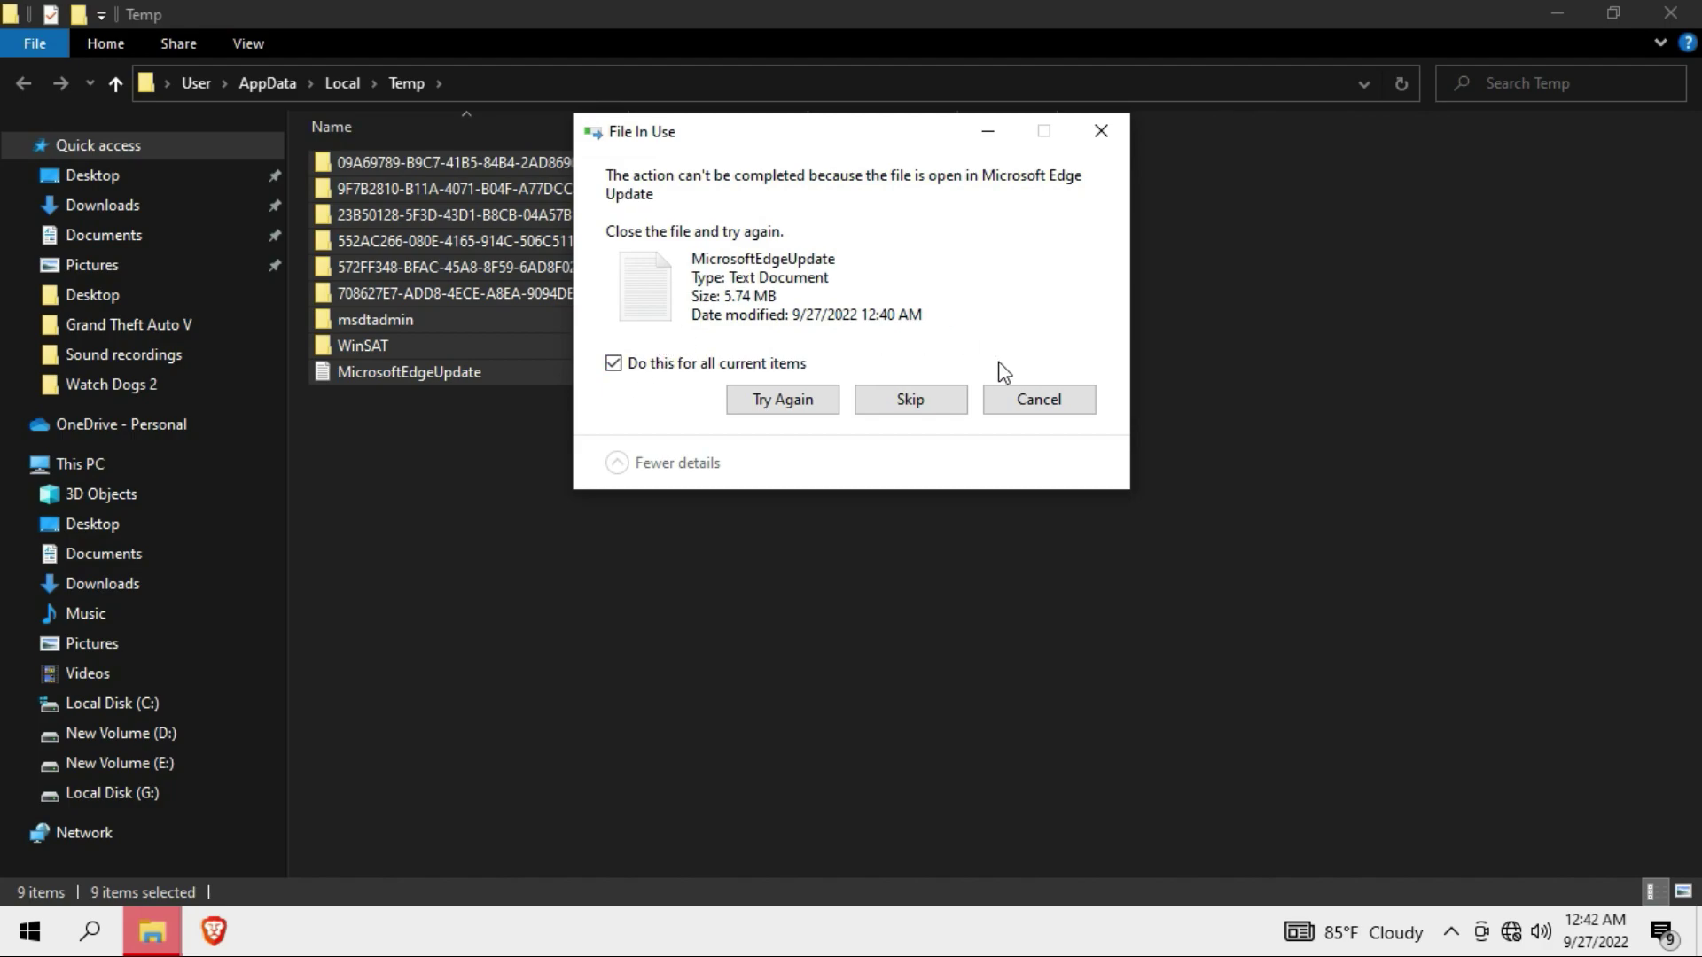
click(913, 396)
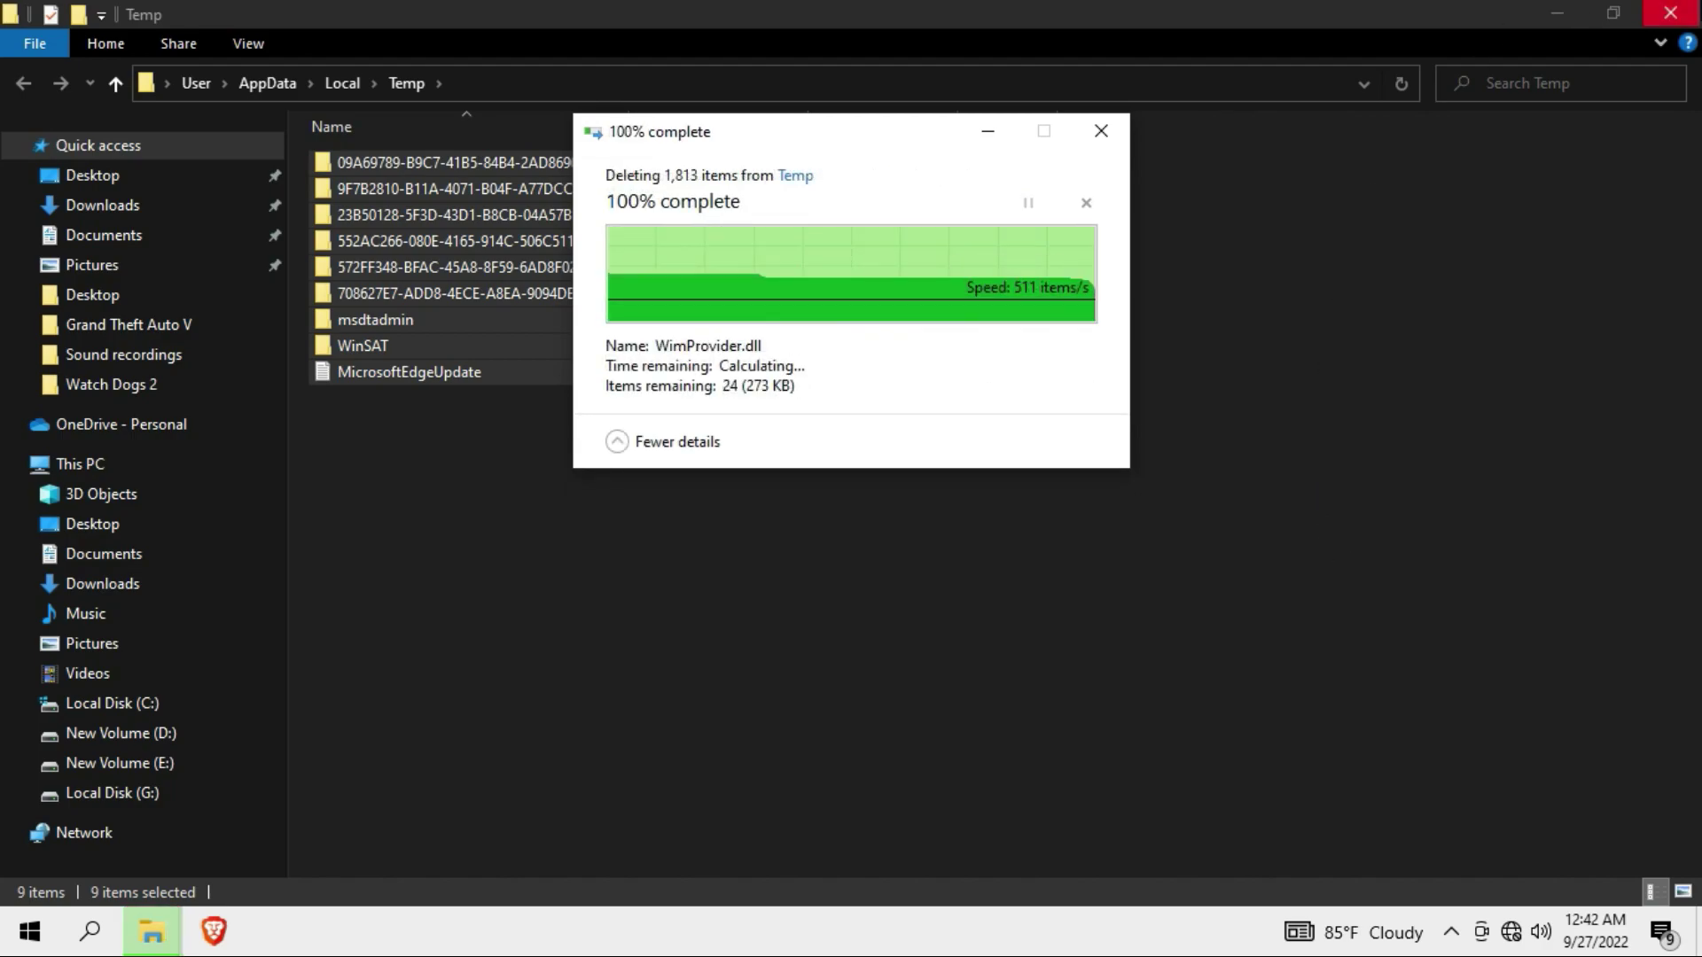
key(alt+F4)
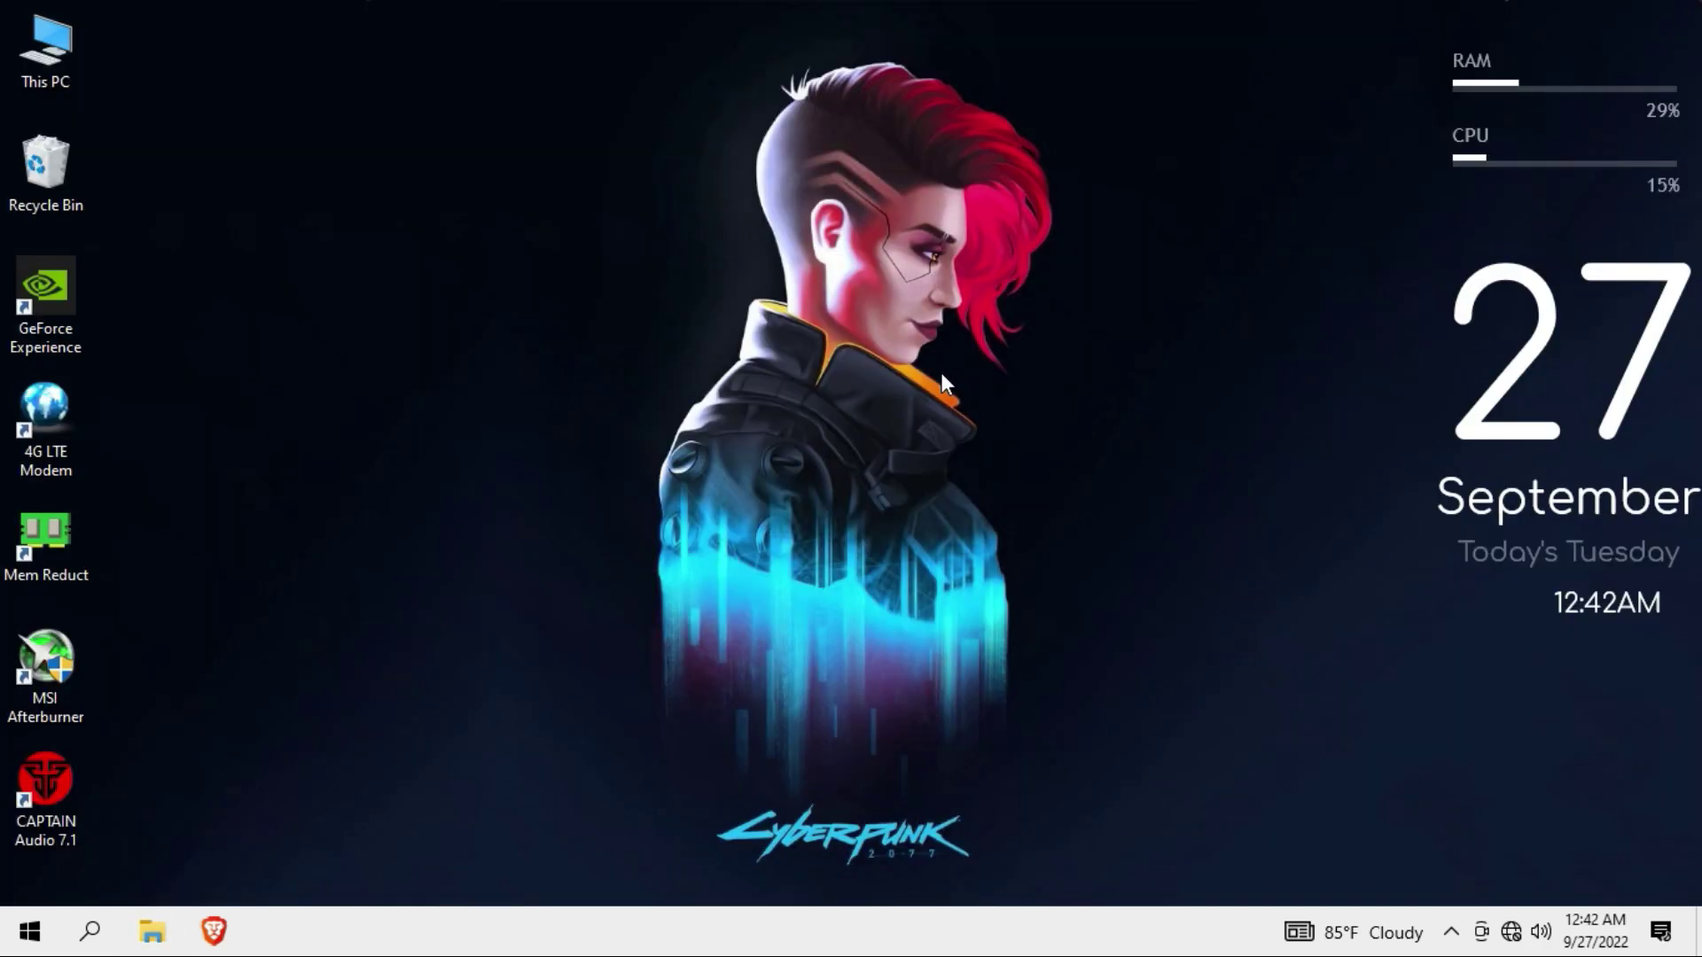
- Open C:\Windows\Prefetch via the Run prompt and select all 251 items
key(super+r)
drag(226, 654, 543, 522)
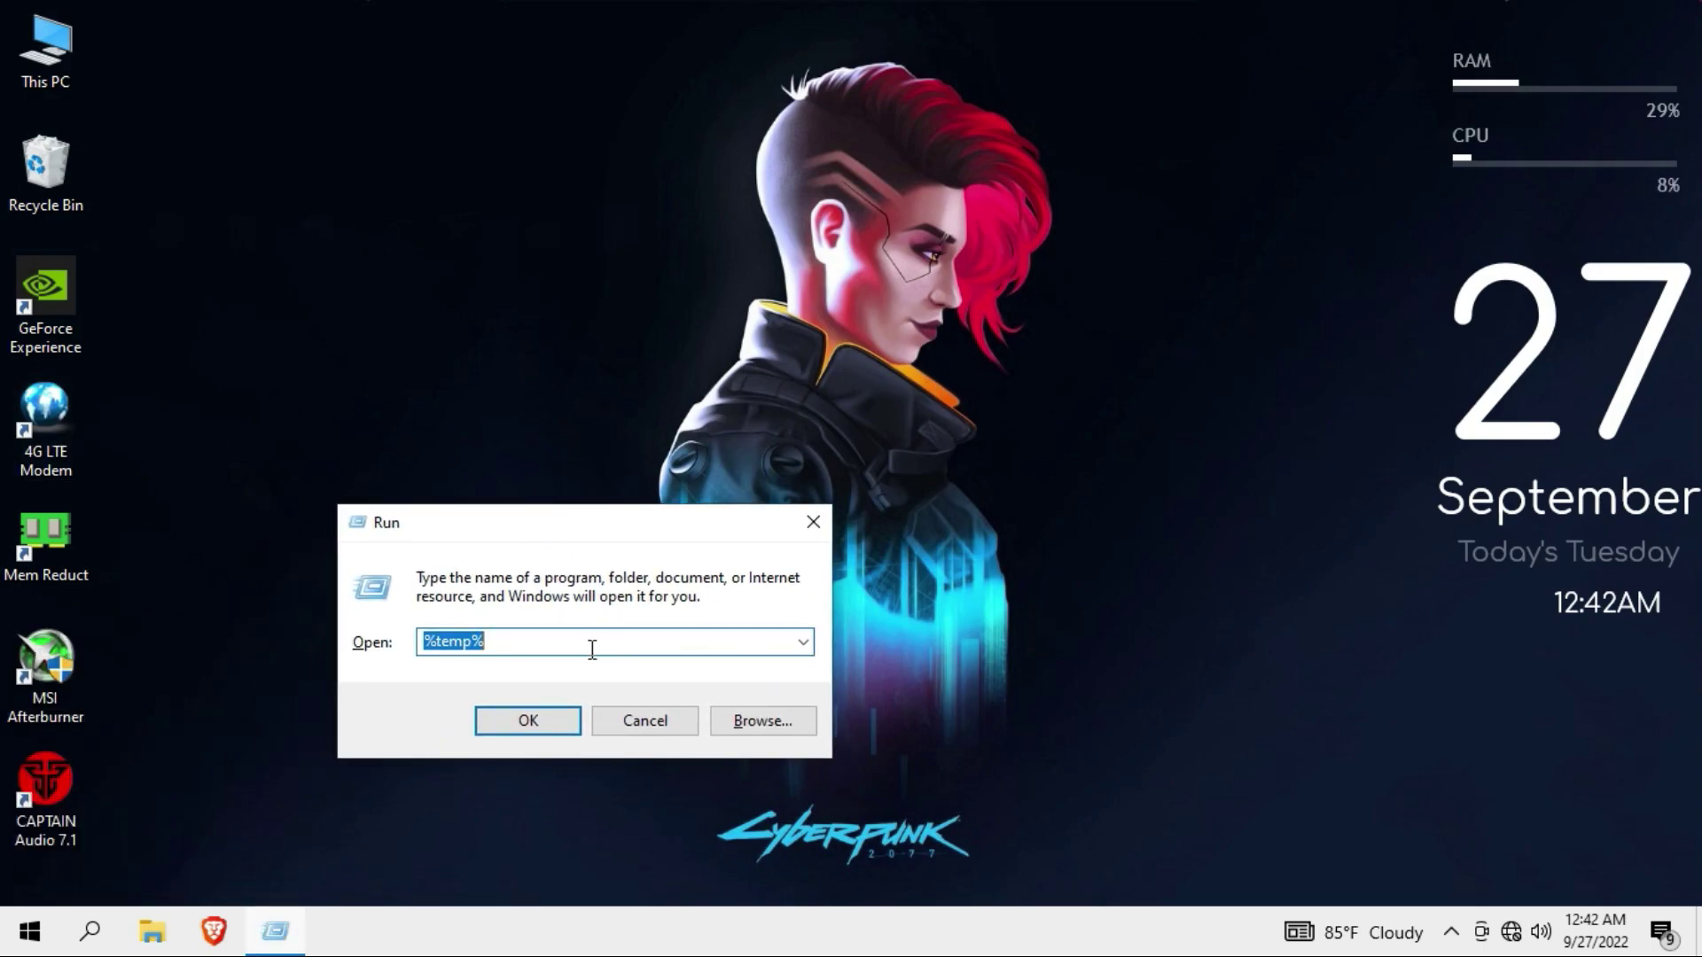
text(p)
key(Escape)
key(Down)
click(526, 724)
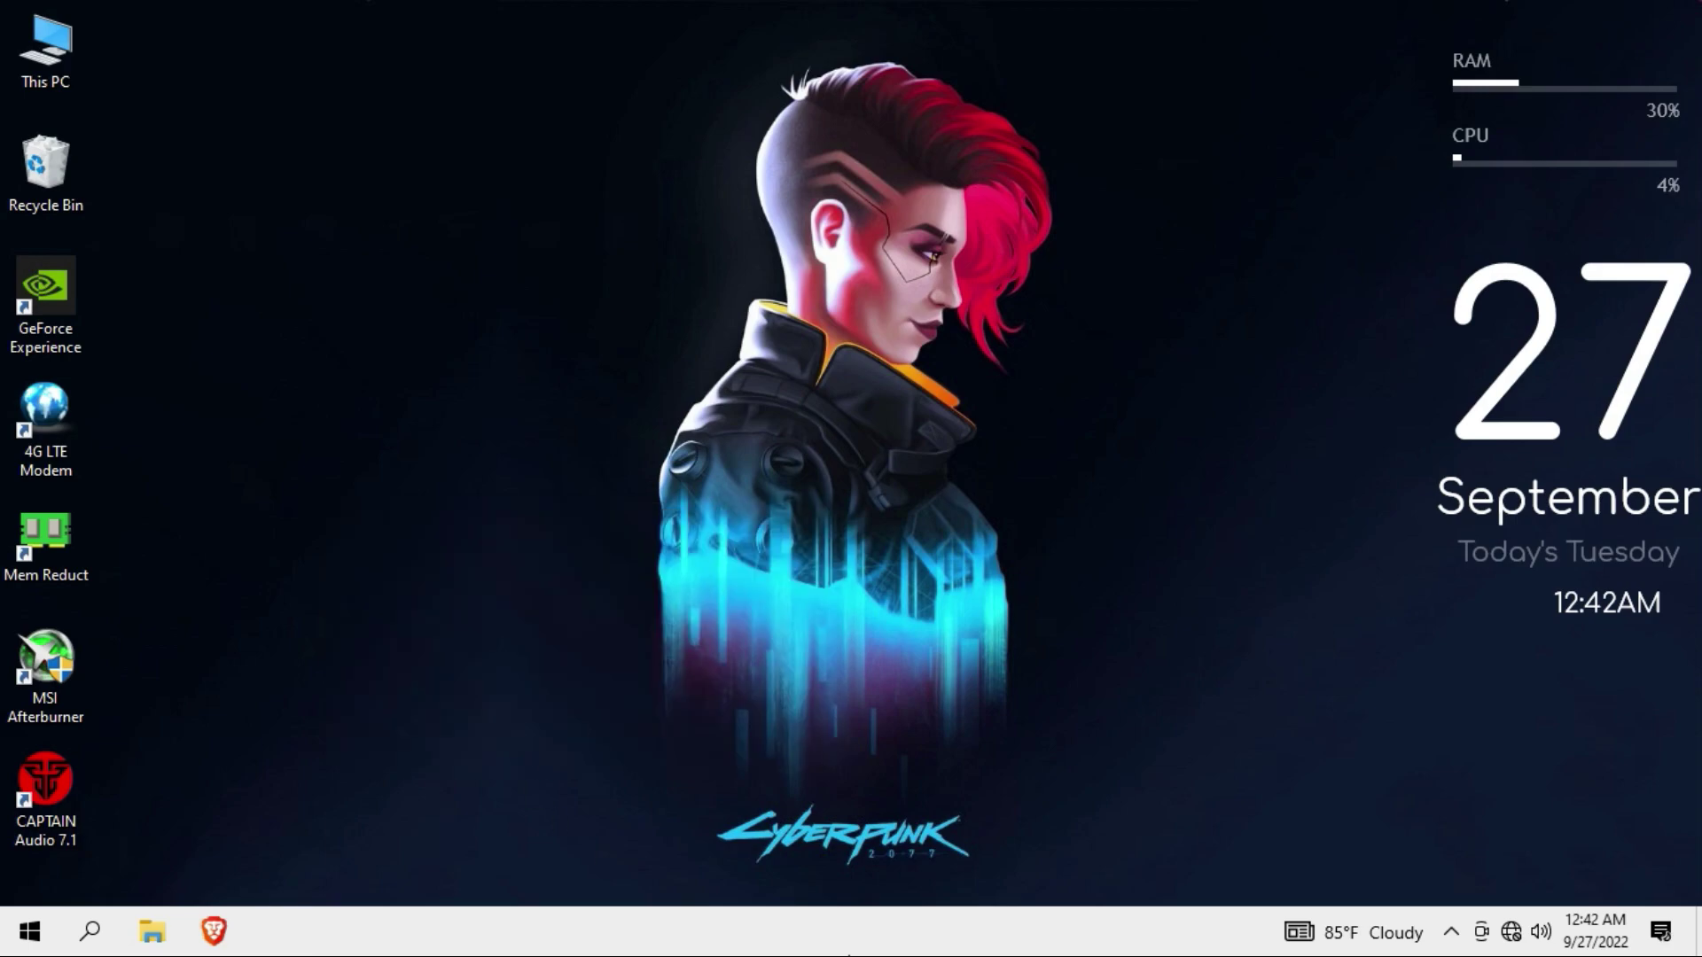
key(ctrl+a)
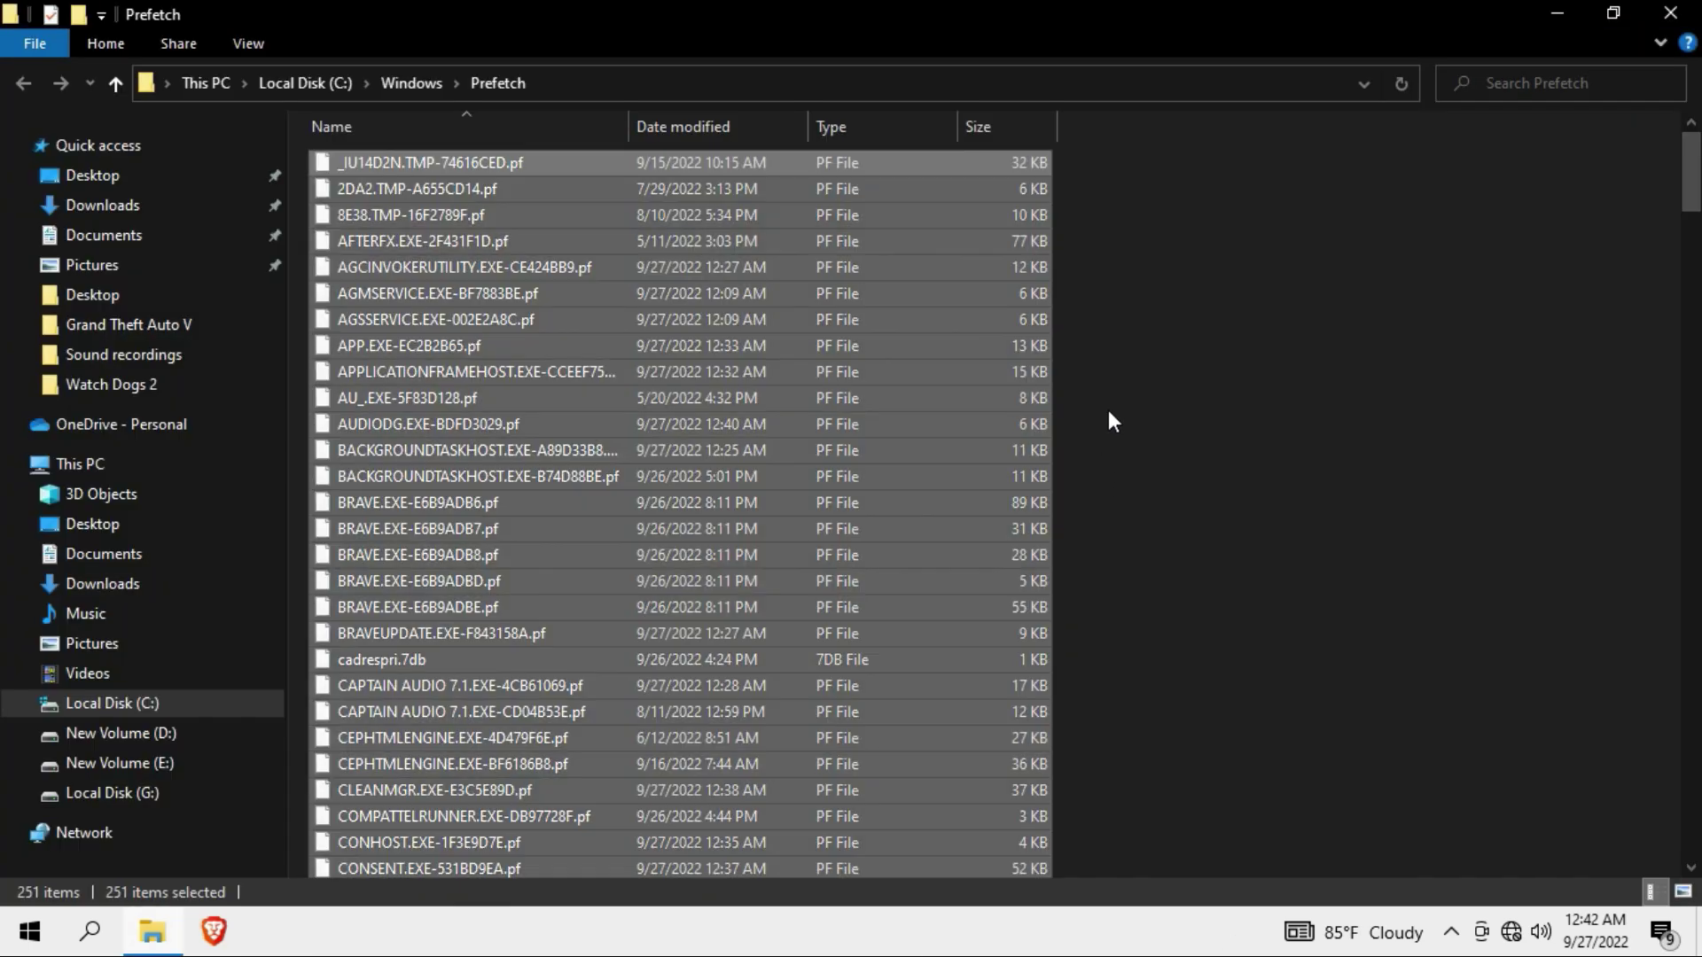
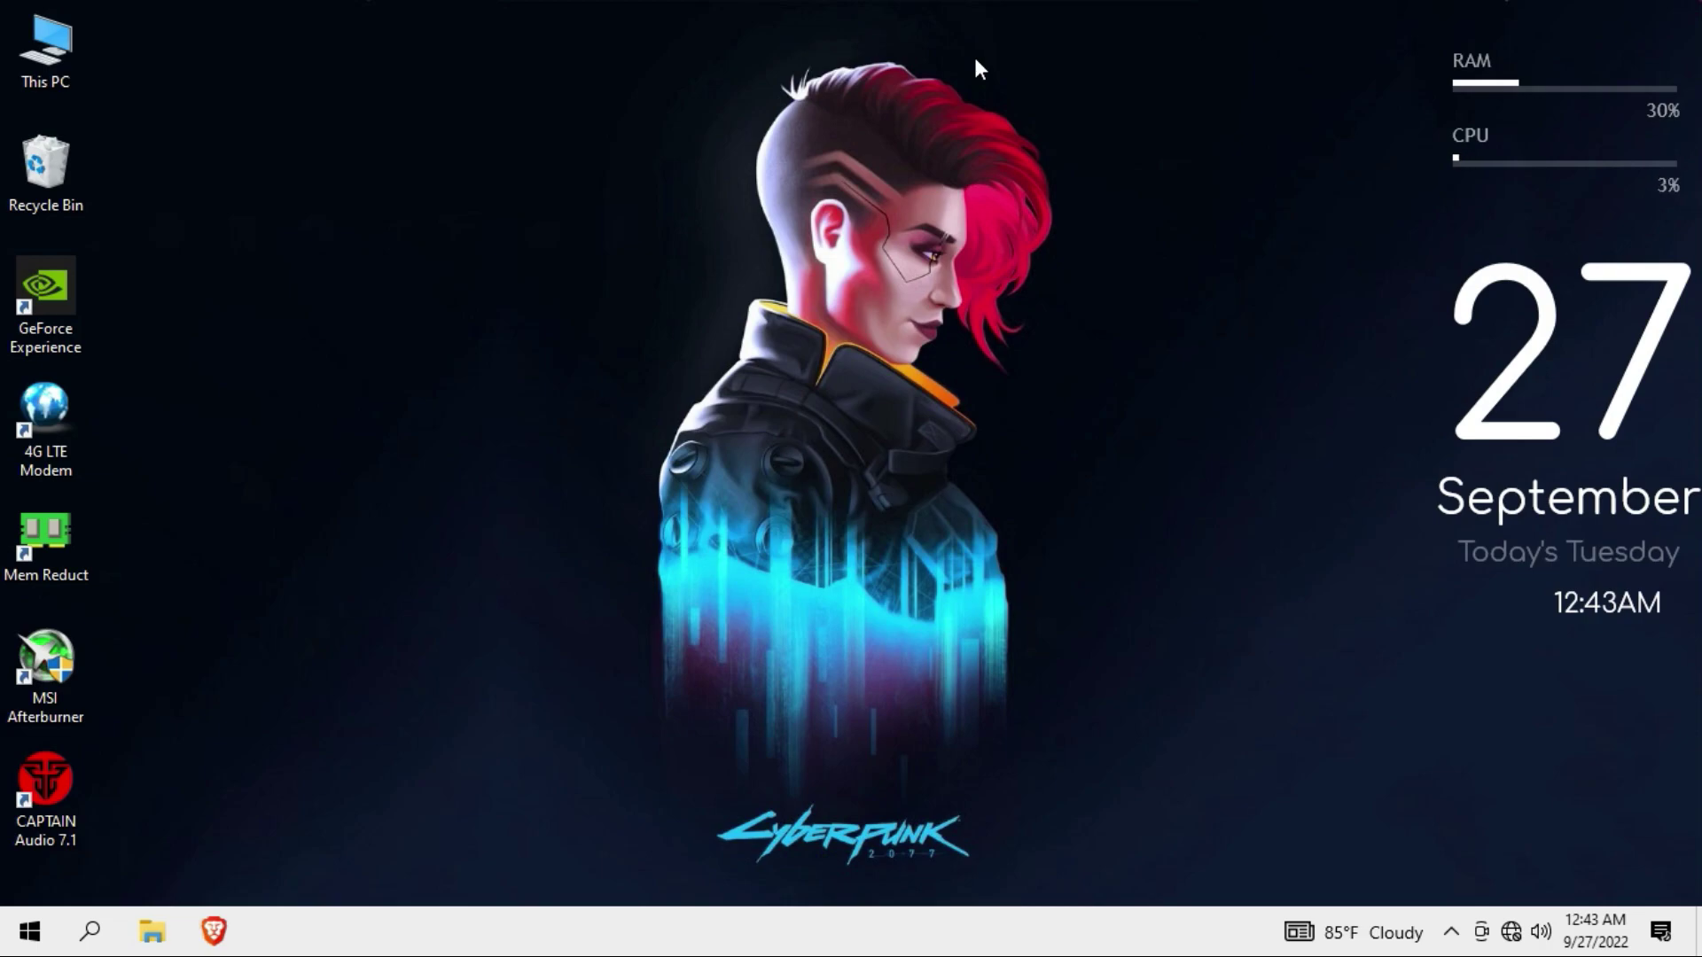
- Open This PC's Properties to show the About page with the i5-3470 and 8.00 GB RAM specs
click(78, 37)
right_click(69, 51)
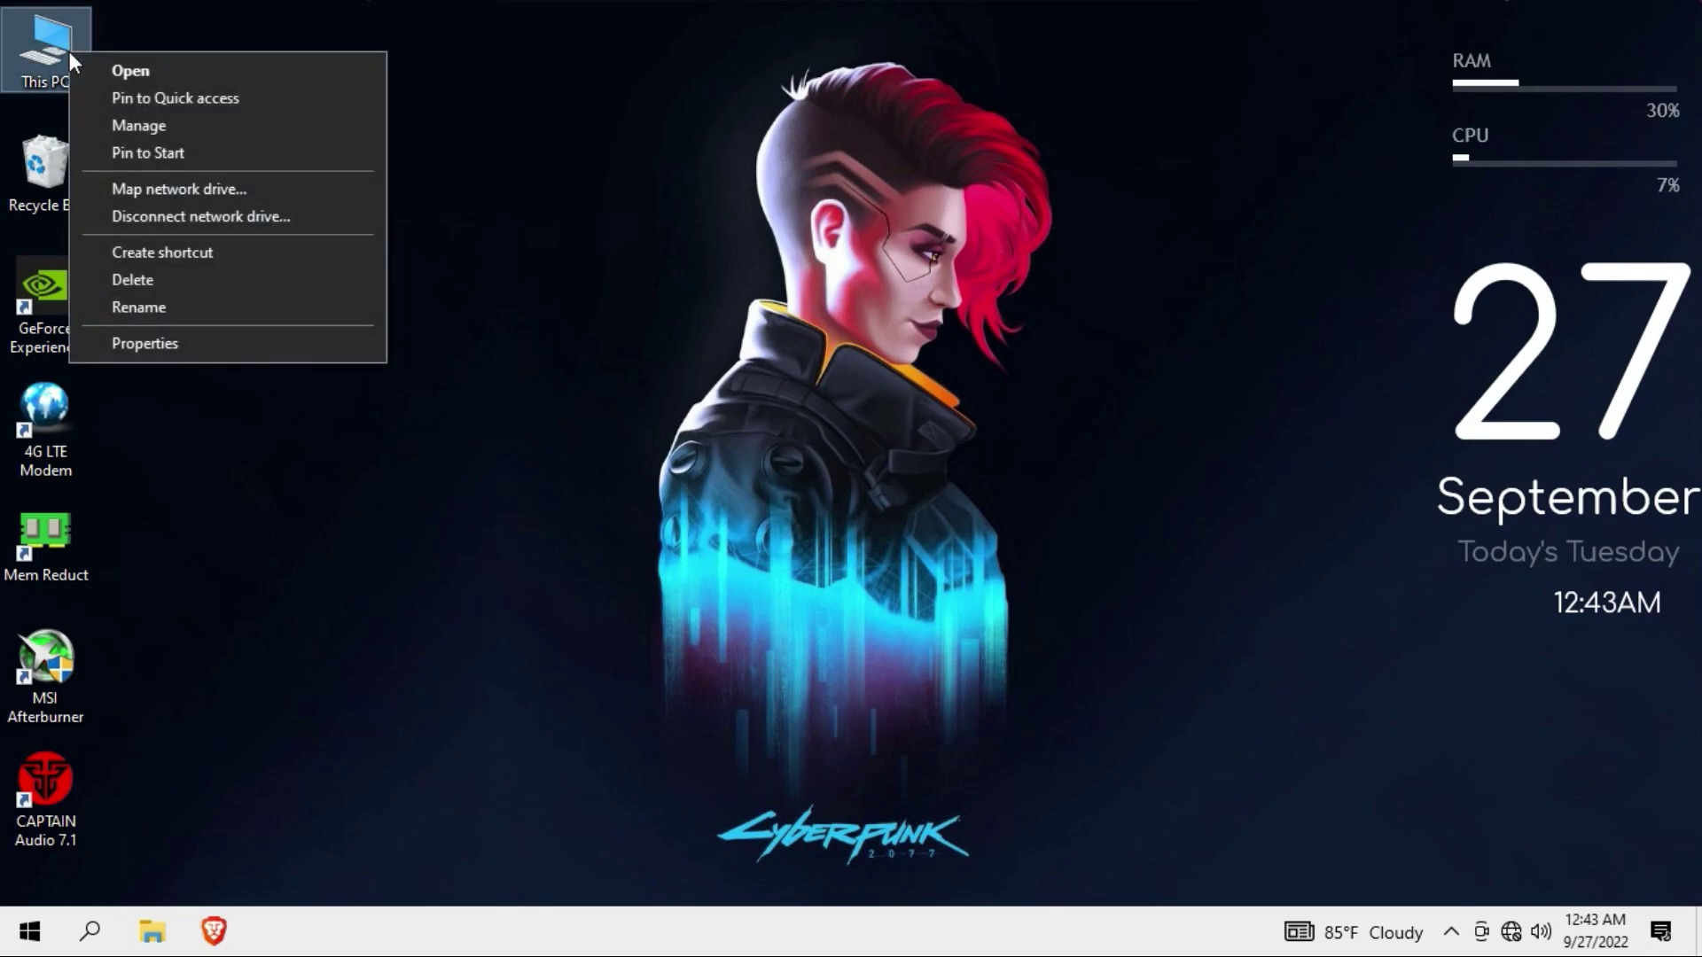
click(184, 346)
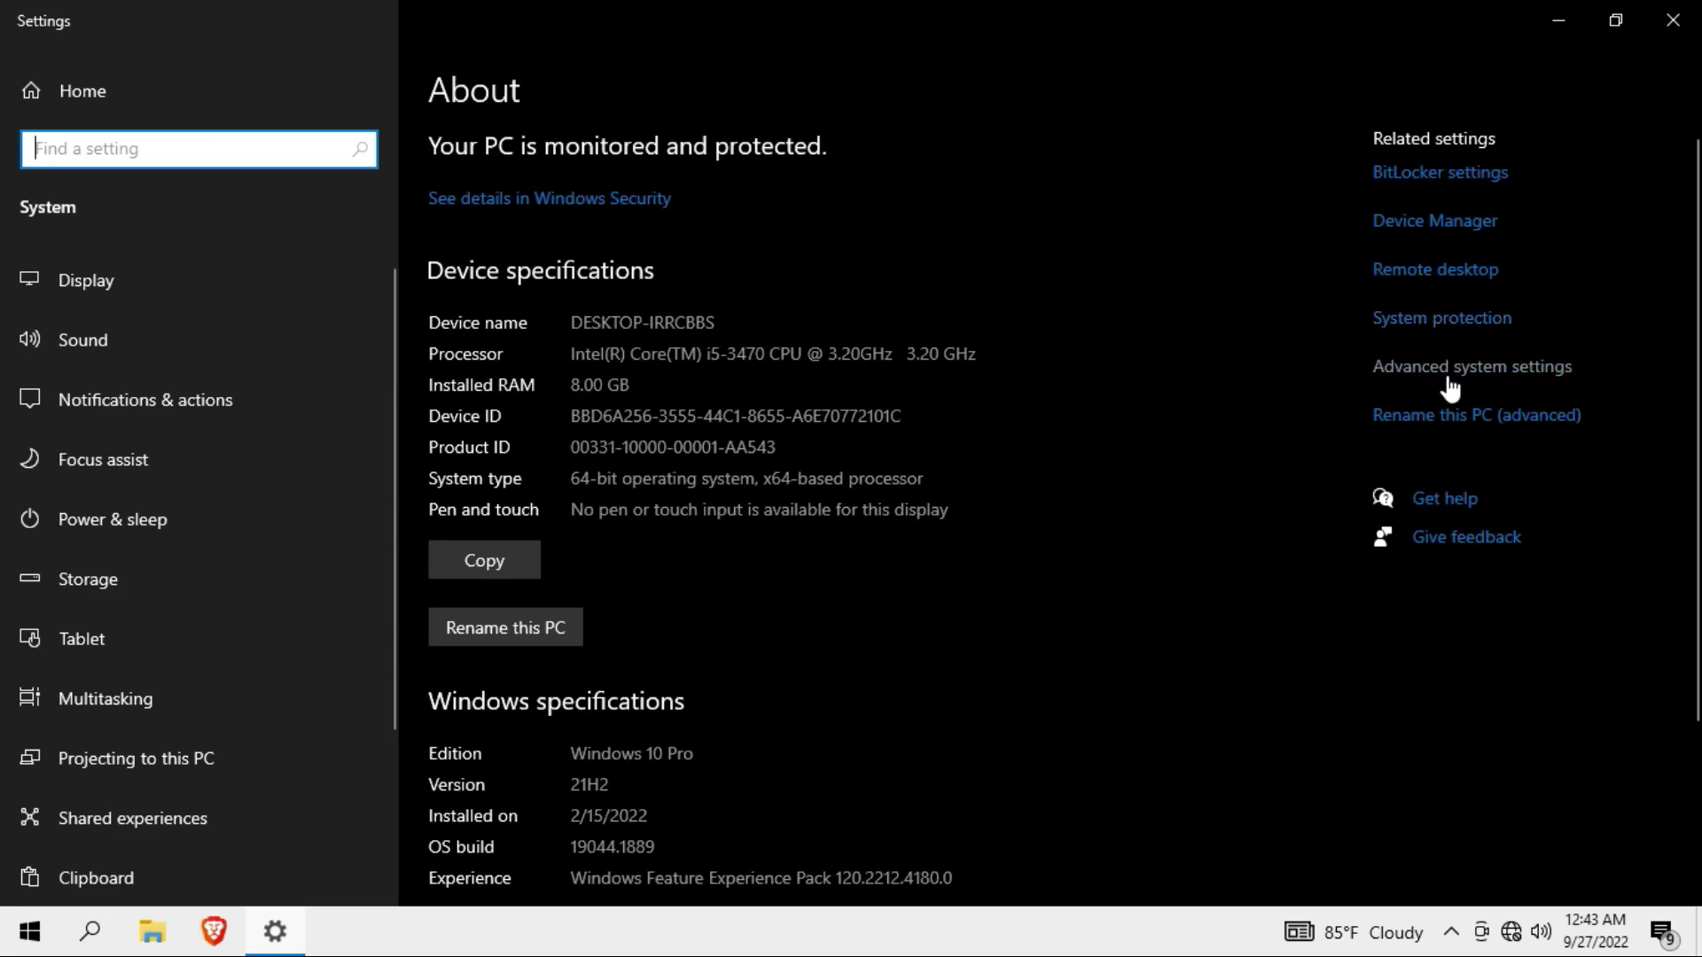
- From Advanced system settings, open the Performance Settings that control Windows visual effects
click(1448, 379)
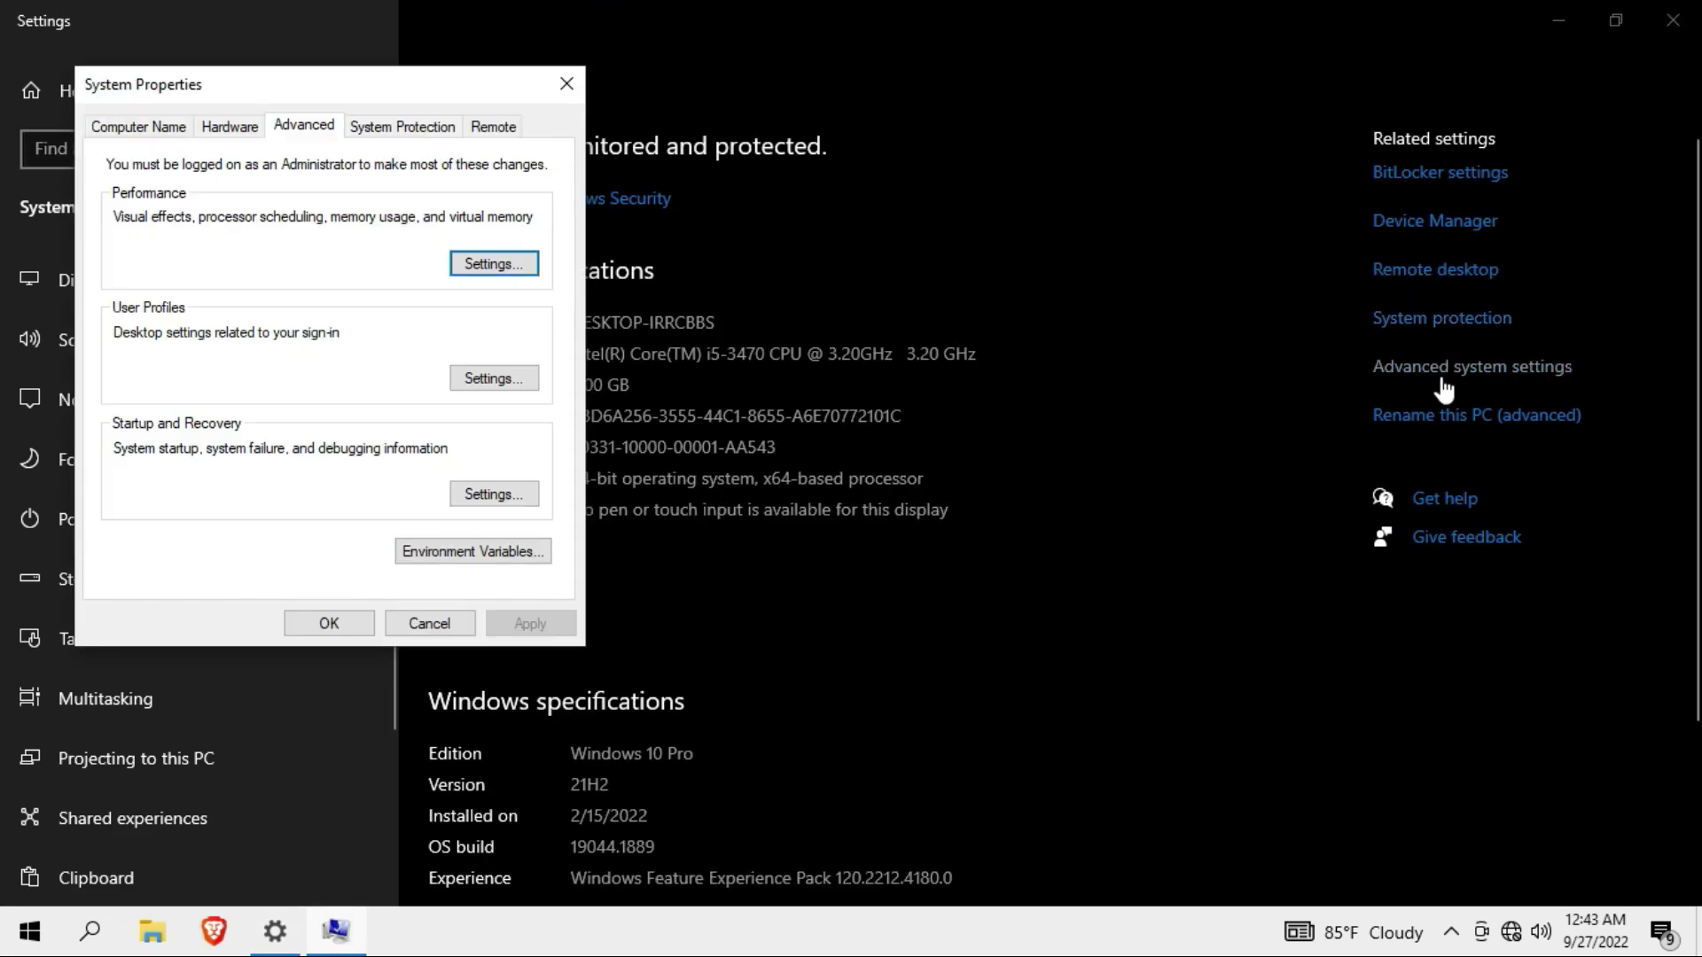
drag(410, 102, 1087, 129)
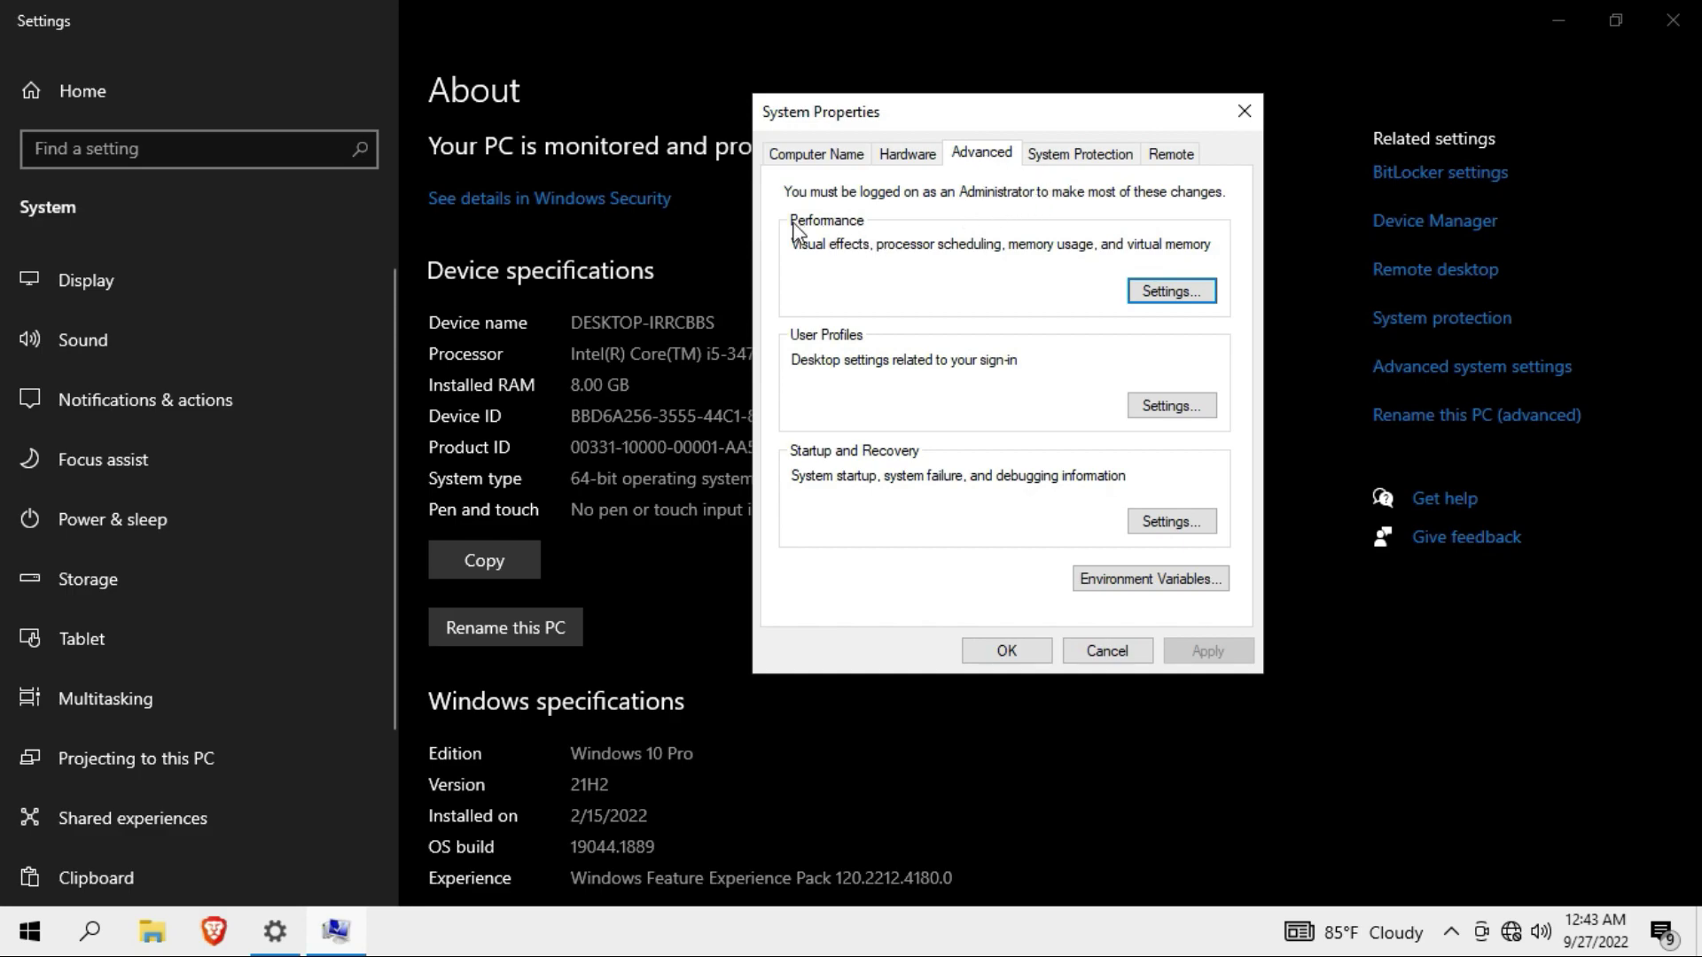
click(1168, 294)
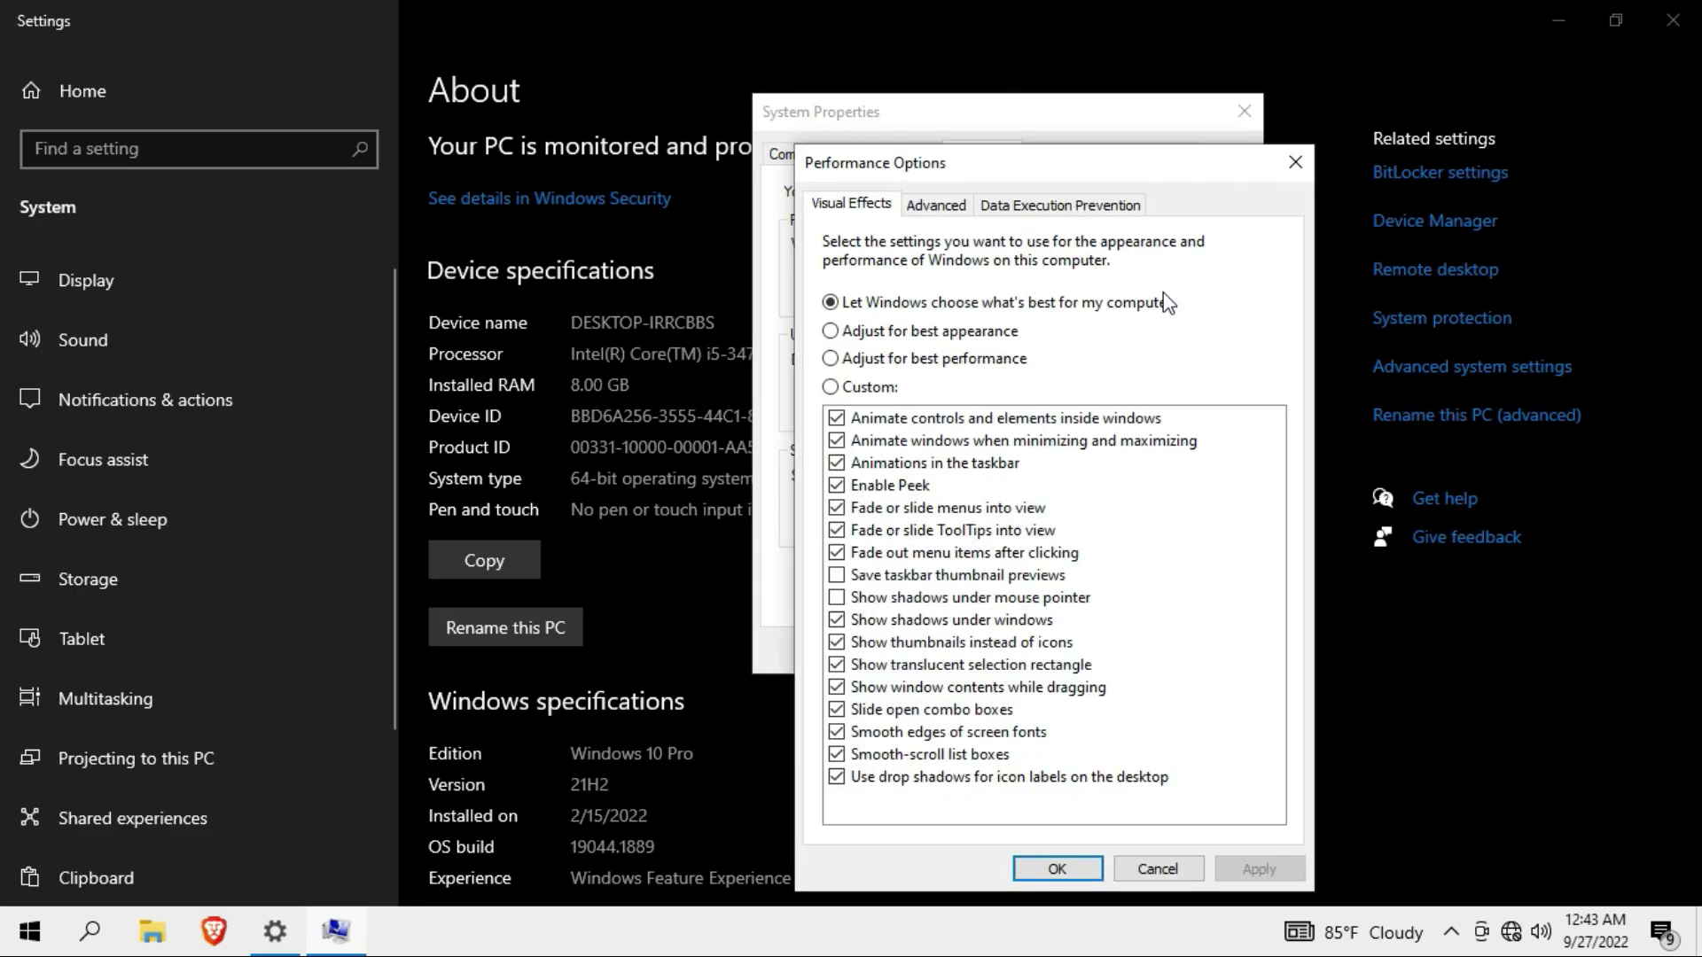
- Select 'Adjust for best performance' under Visual Effects, apply it, and confirm with OK
drag(1121, 162, 1122, 93)
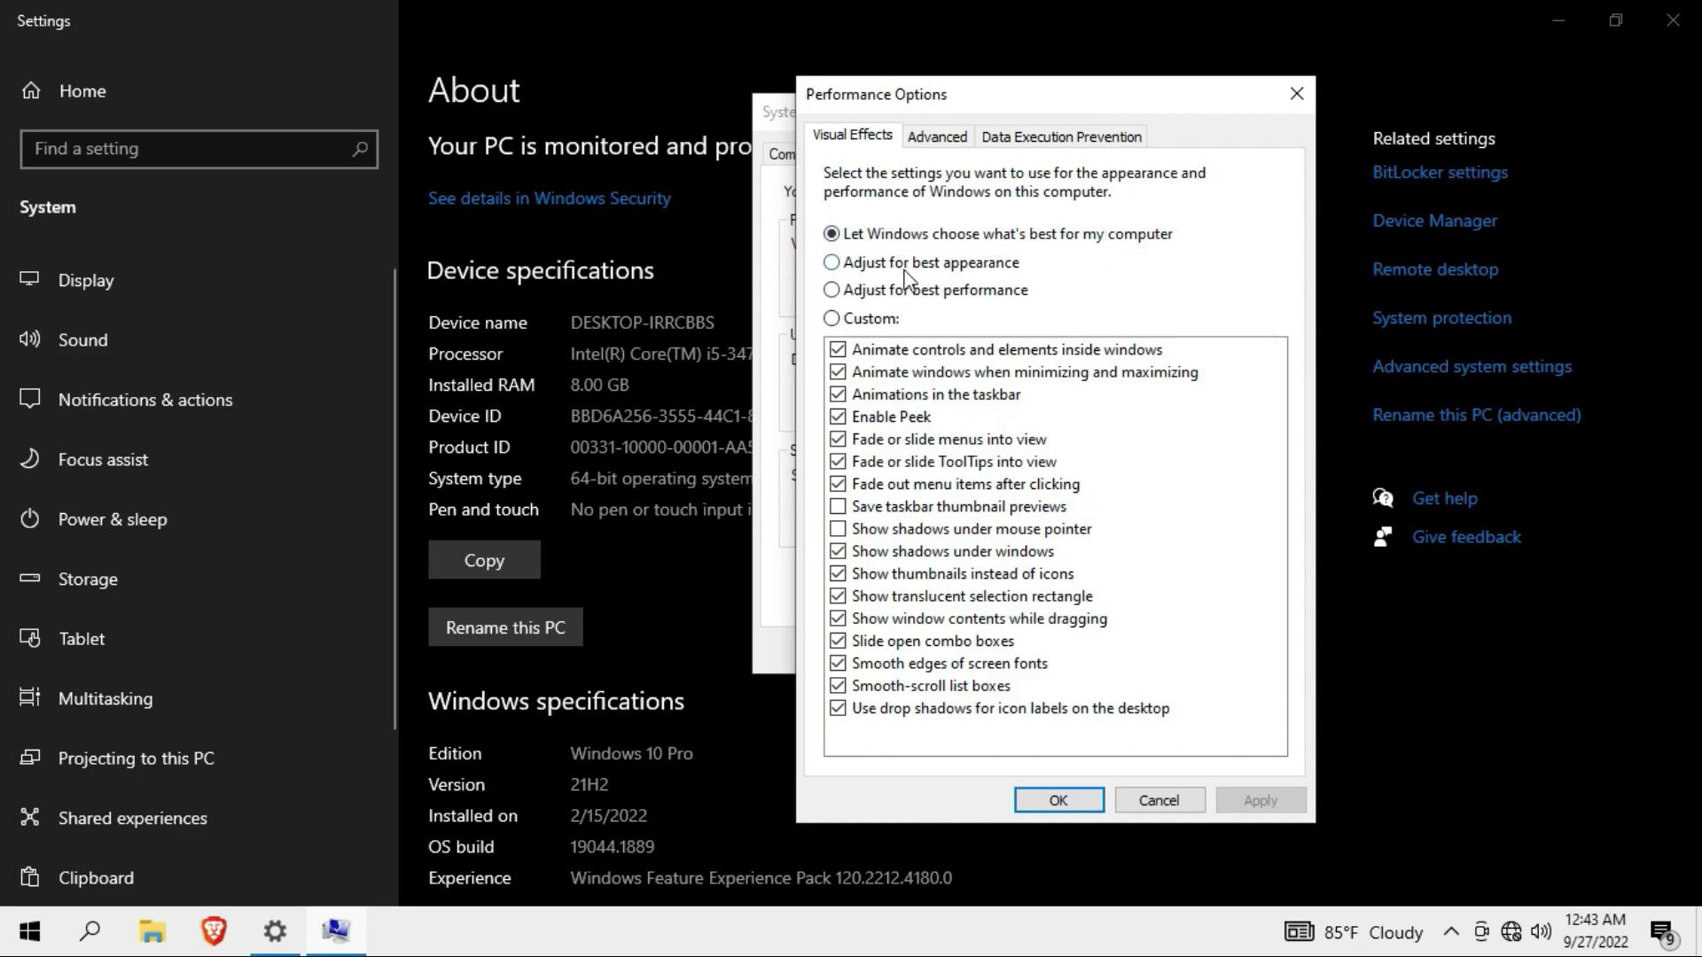
click(873, 268)
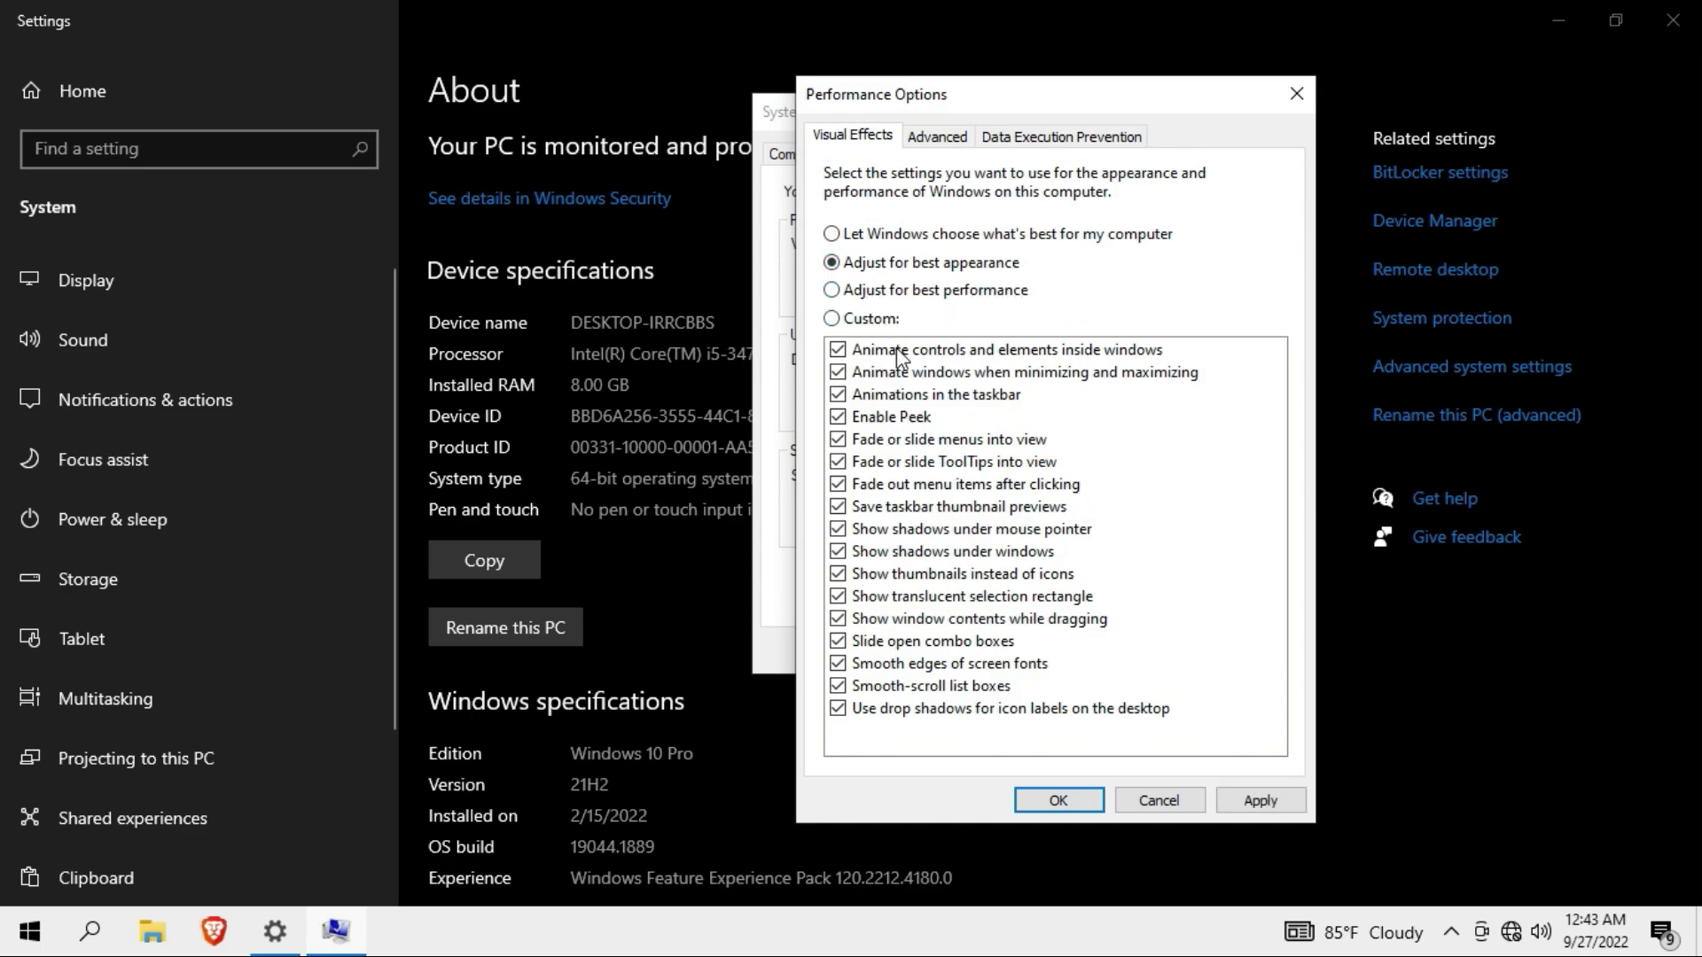
click(870, 291)
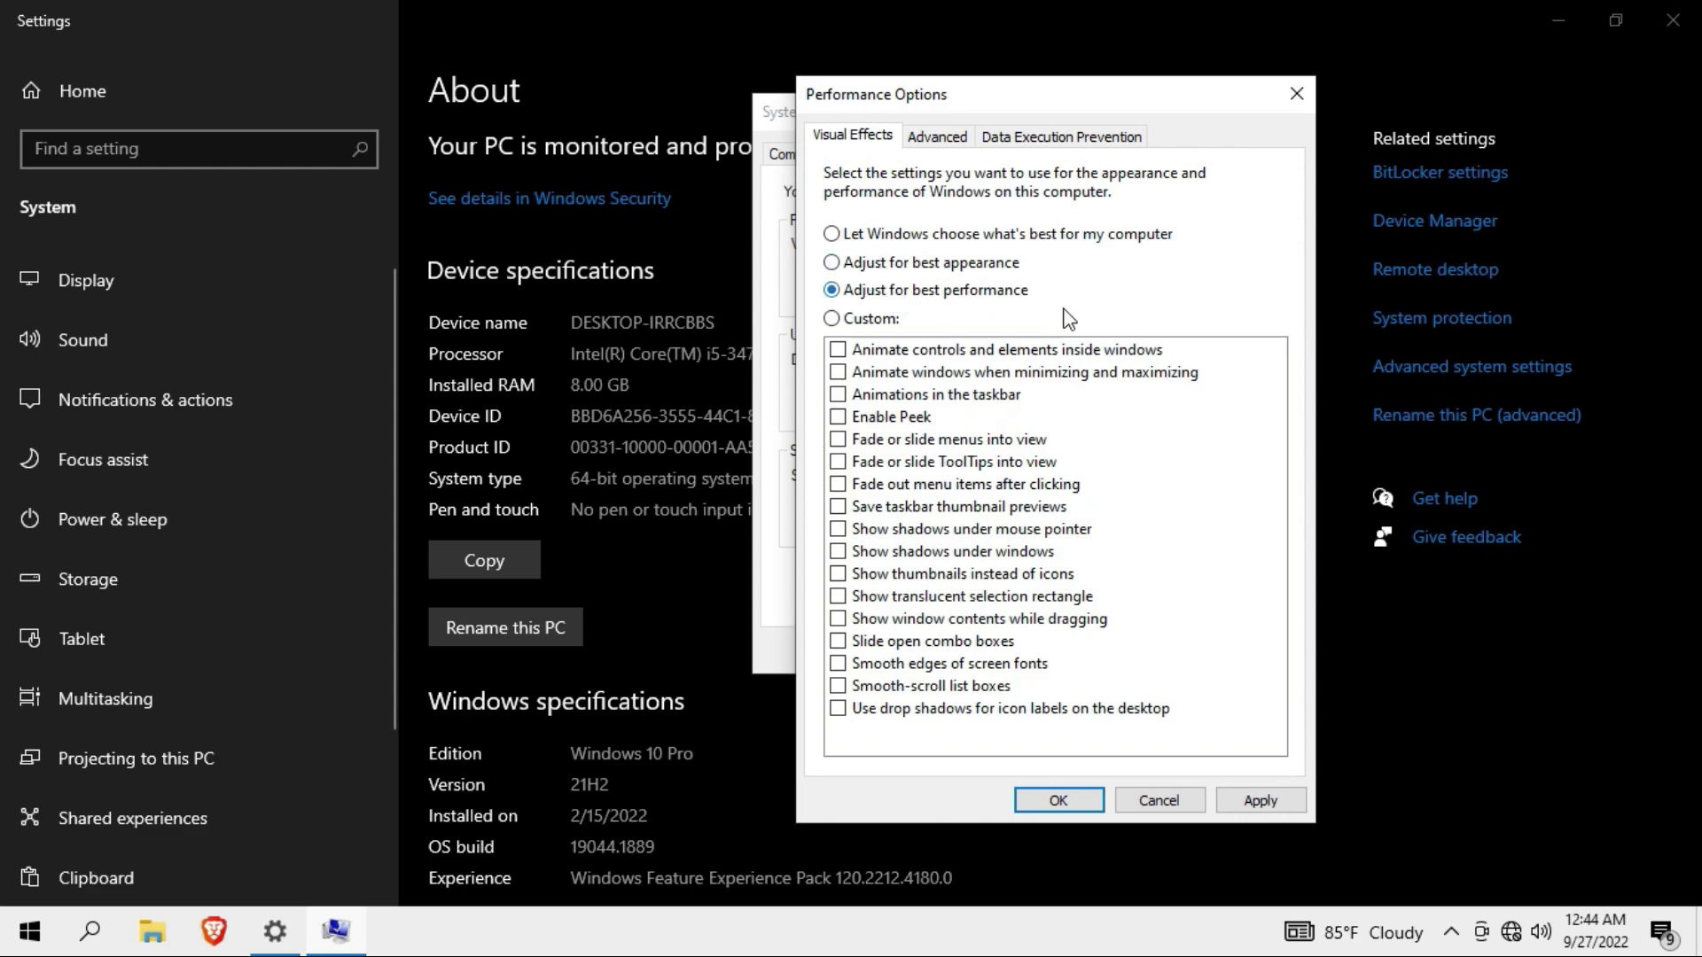
click(1268, 796)
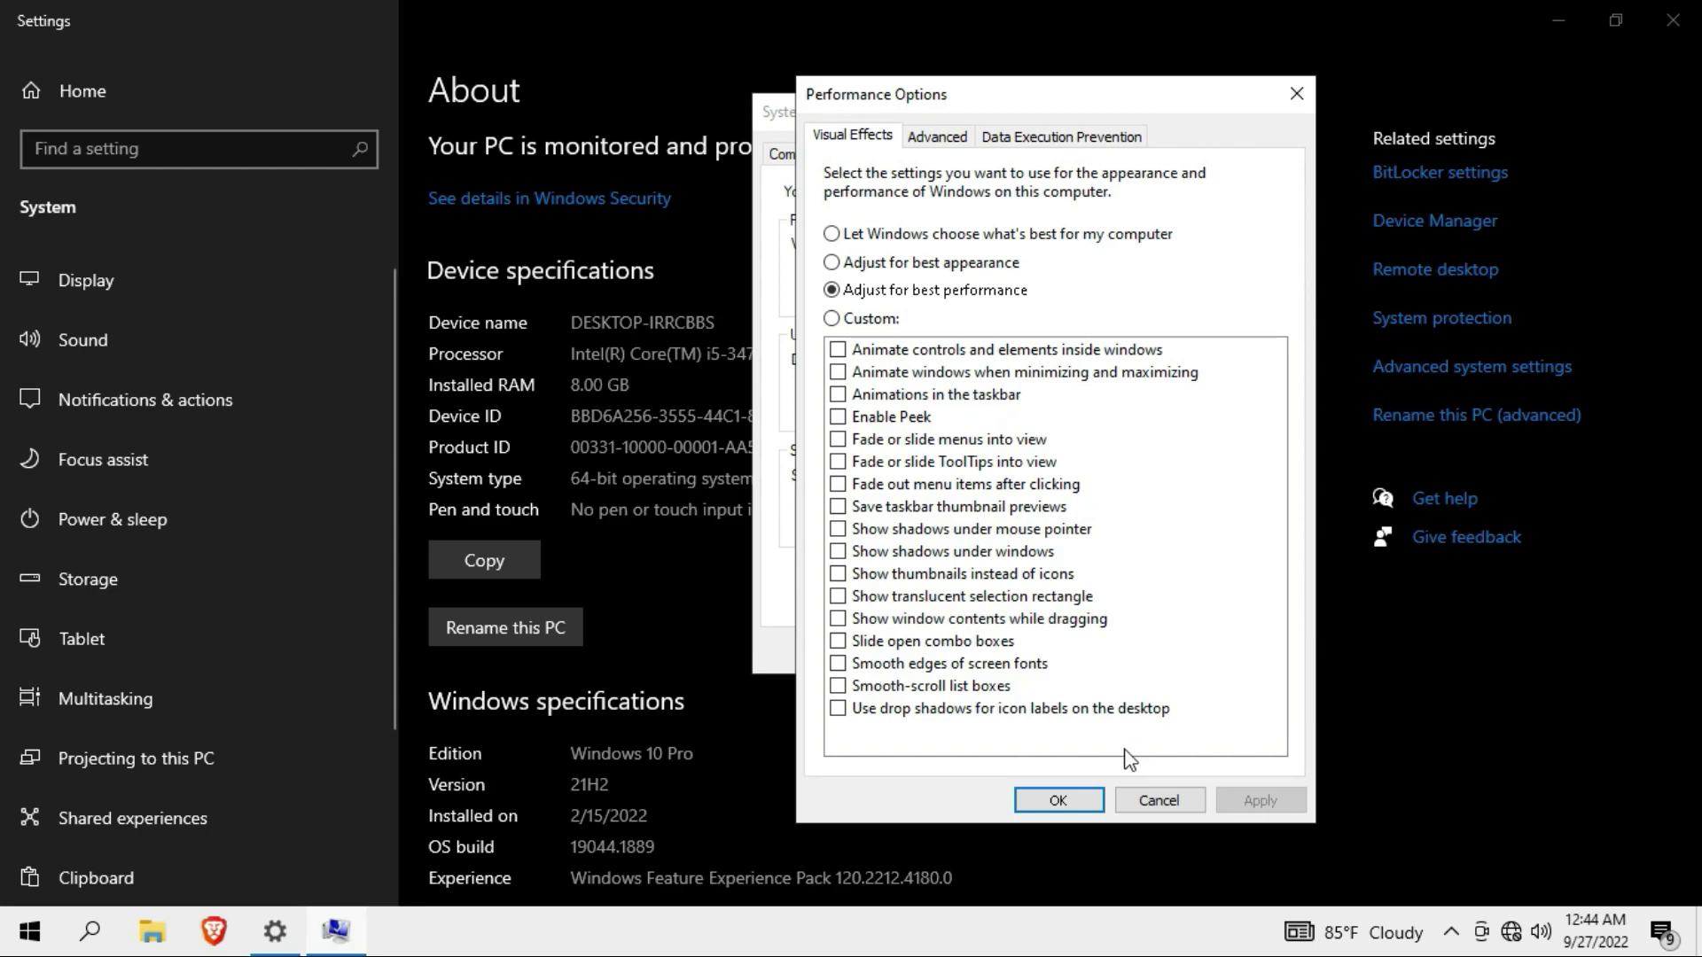
click(1059, 802)
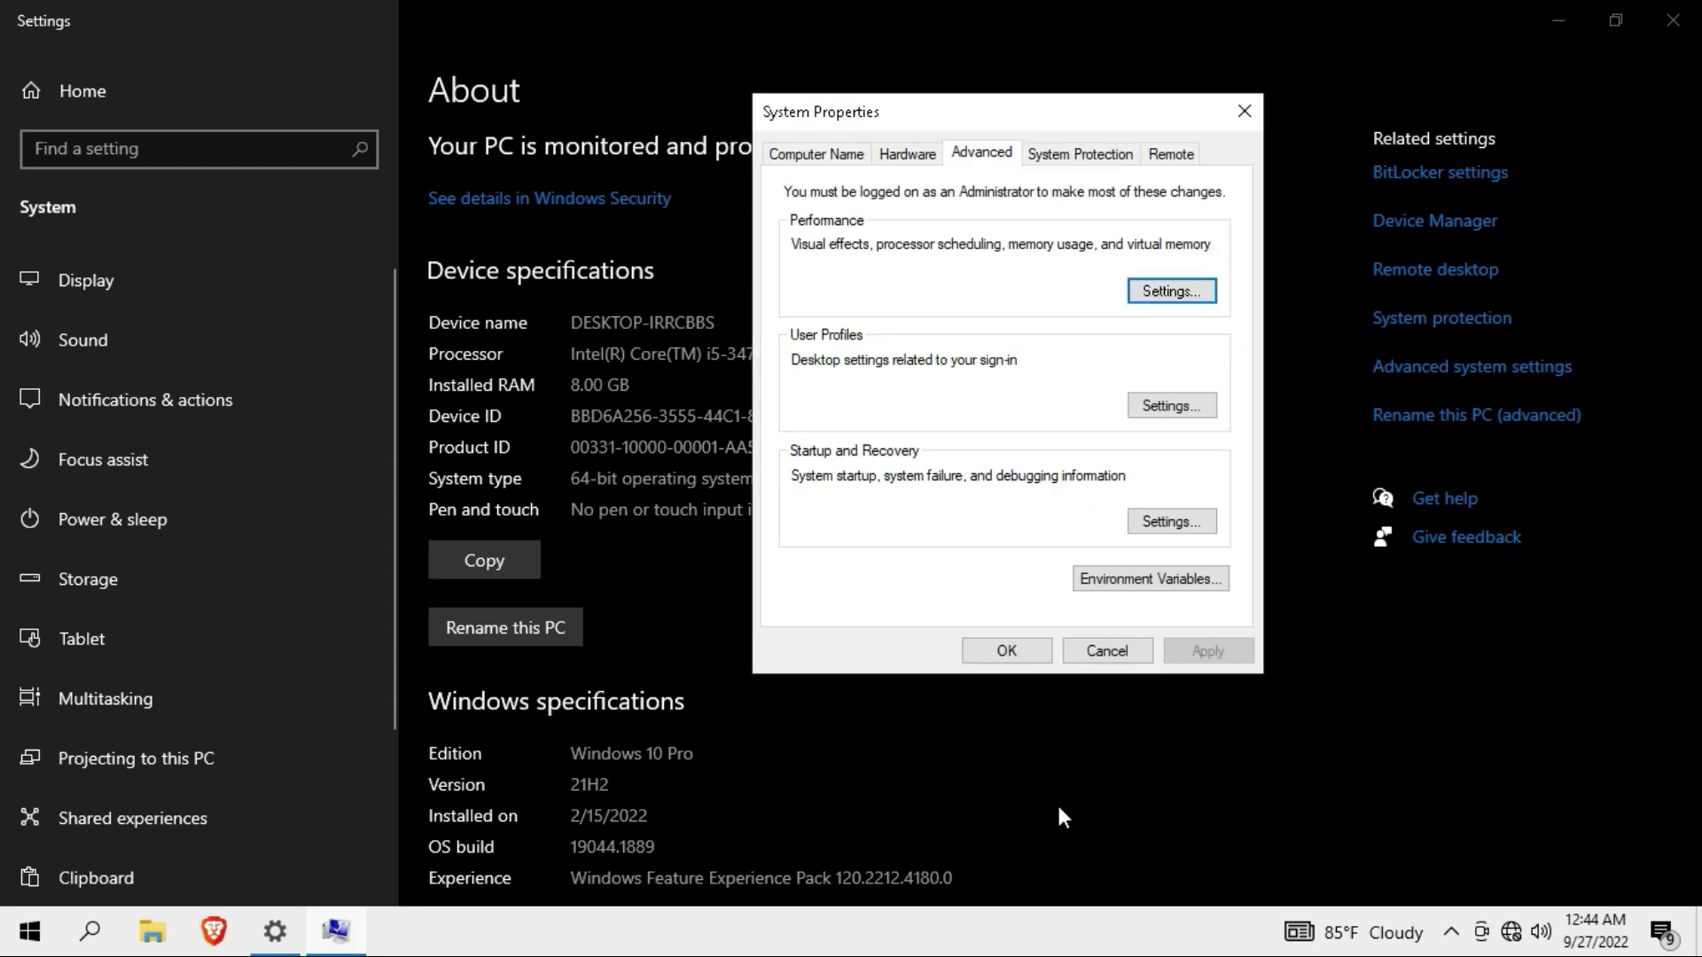
- Confirm System Properties with OK and close the Settings window to reveal the desktop
click(1013, 646)
click(1673, 20)
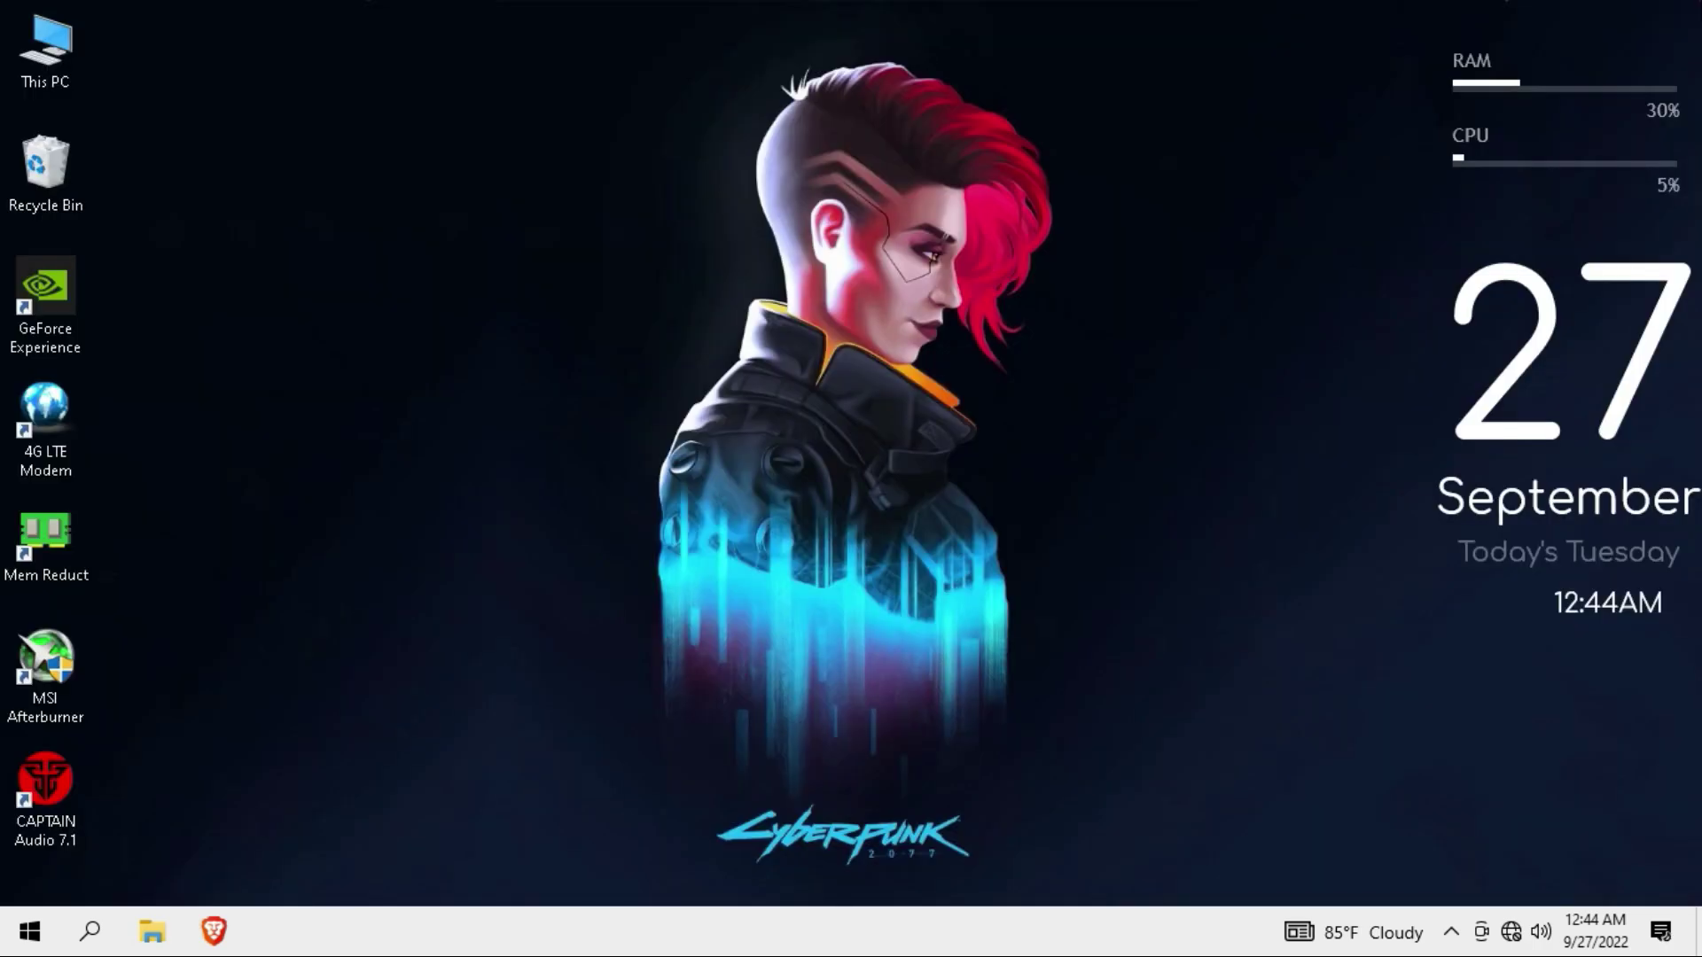
drag(1310, 56, 1082, 287)
drag(629, 26, 1246, 387)
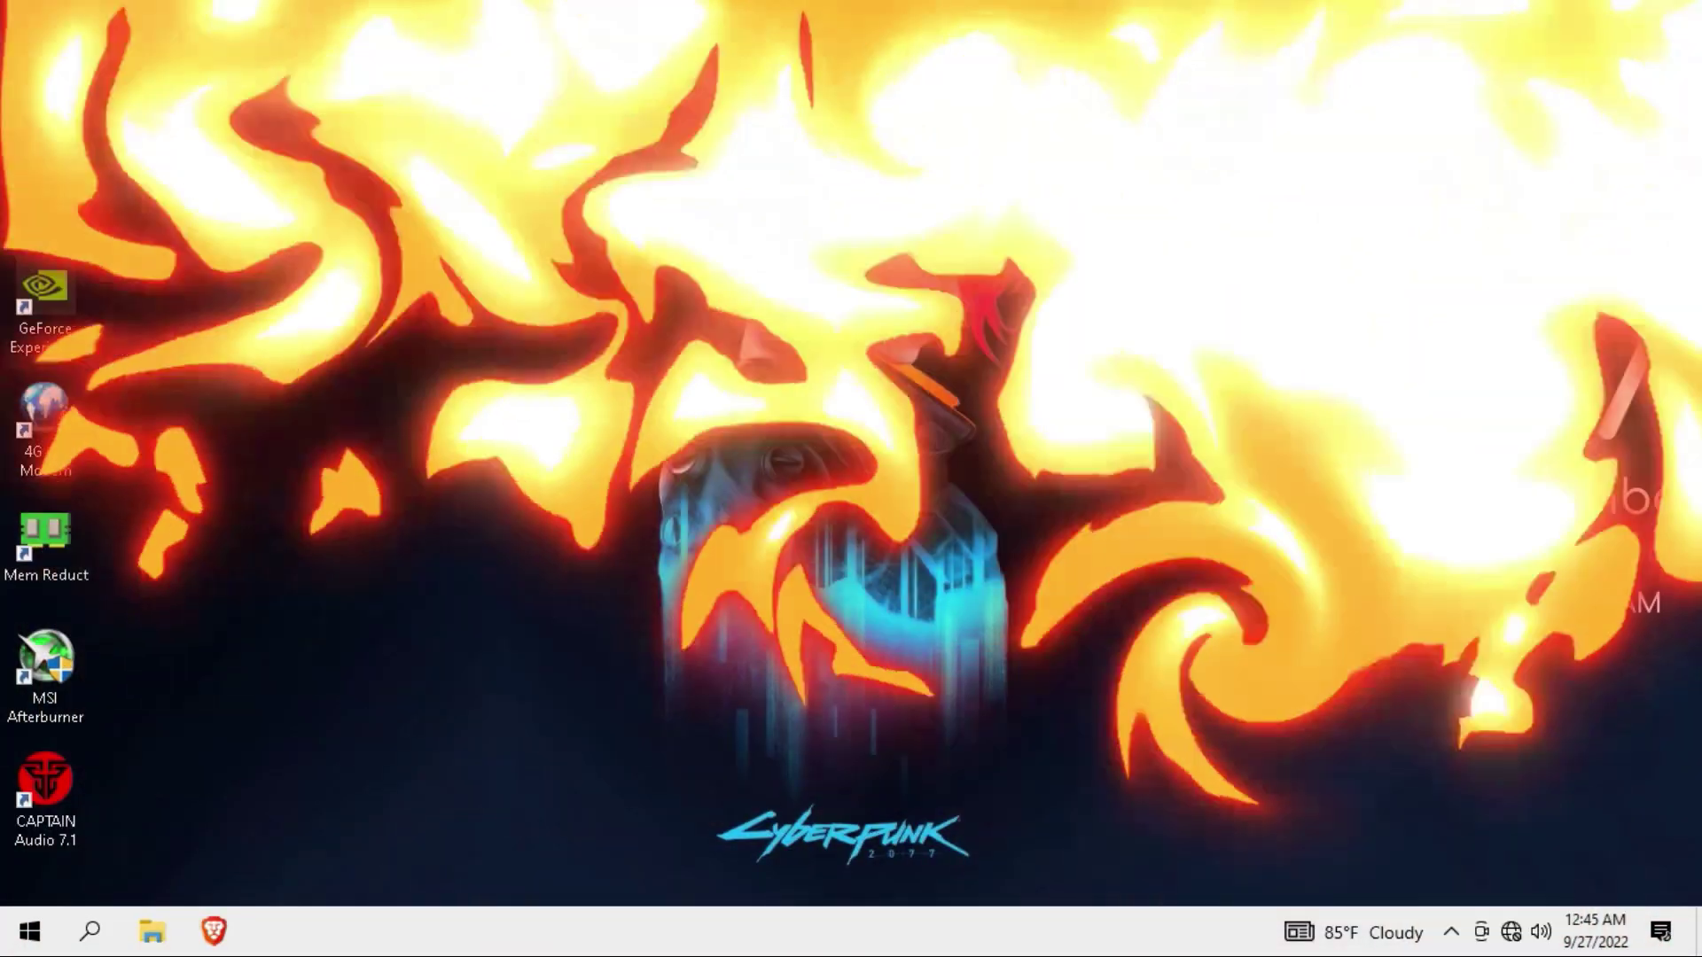
- Open Display settings from the desktop menu, showing 100% scaling and 1366 × 768 resolution
right_click(1248, 154)
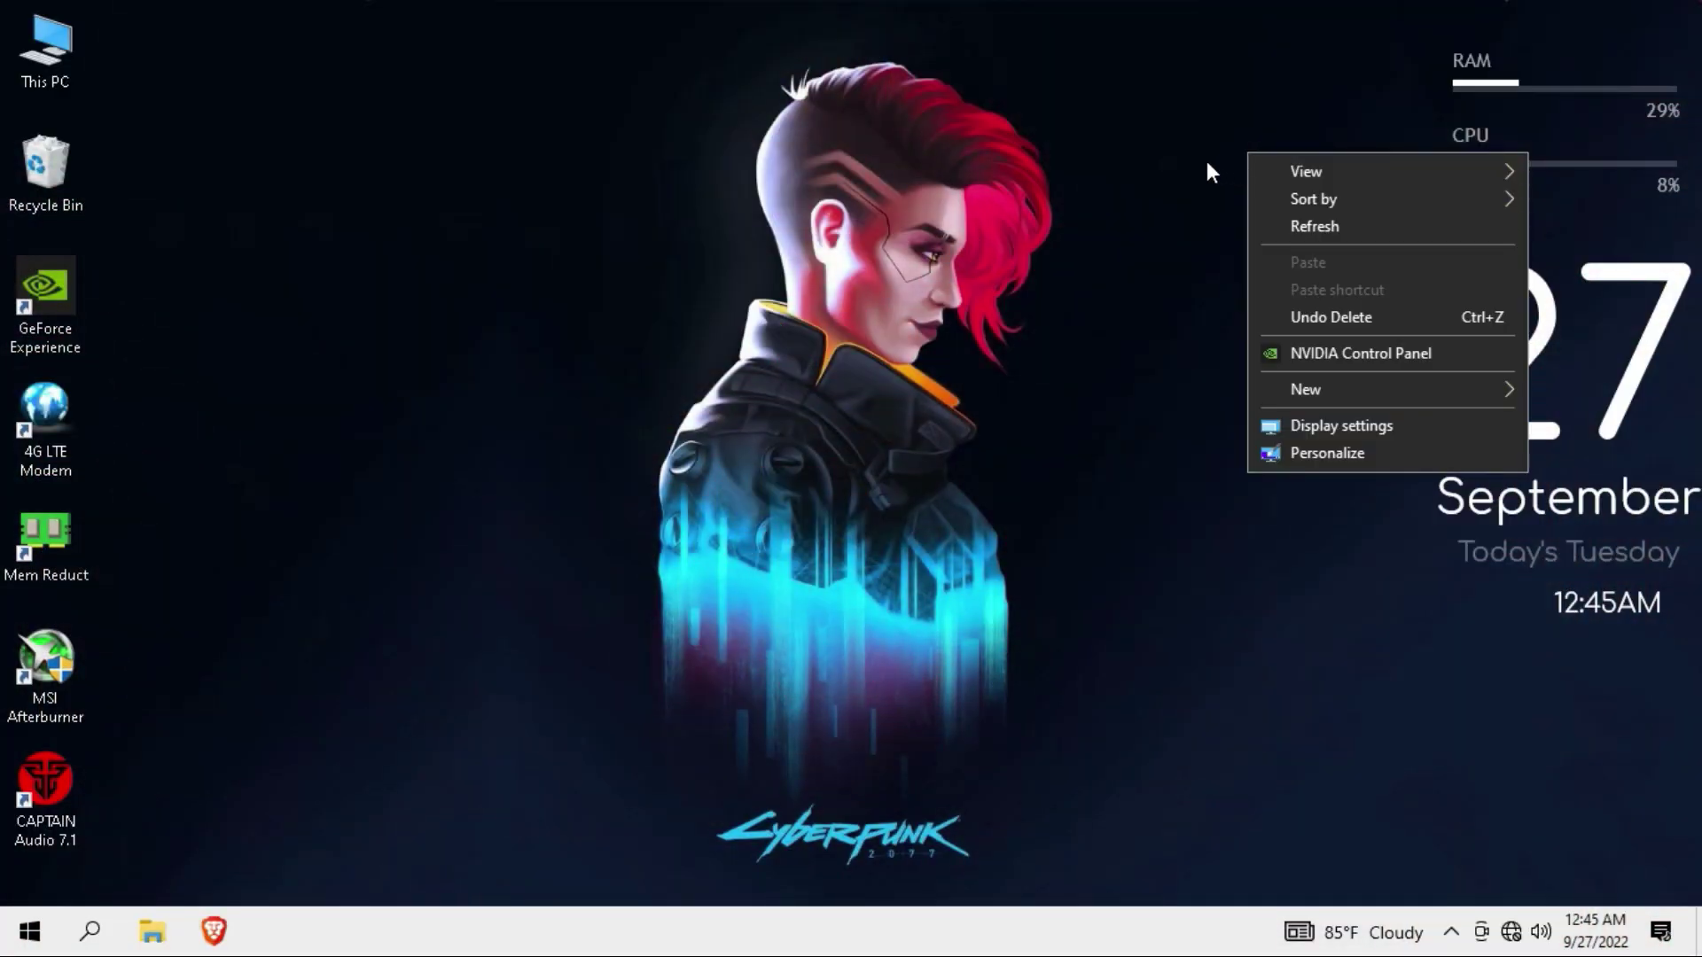
click(1206, 163)
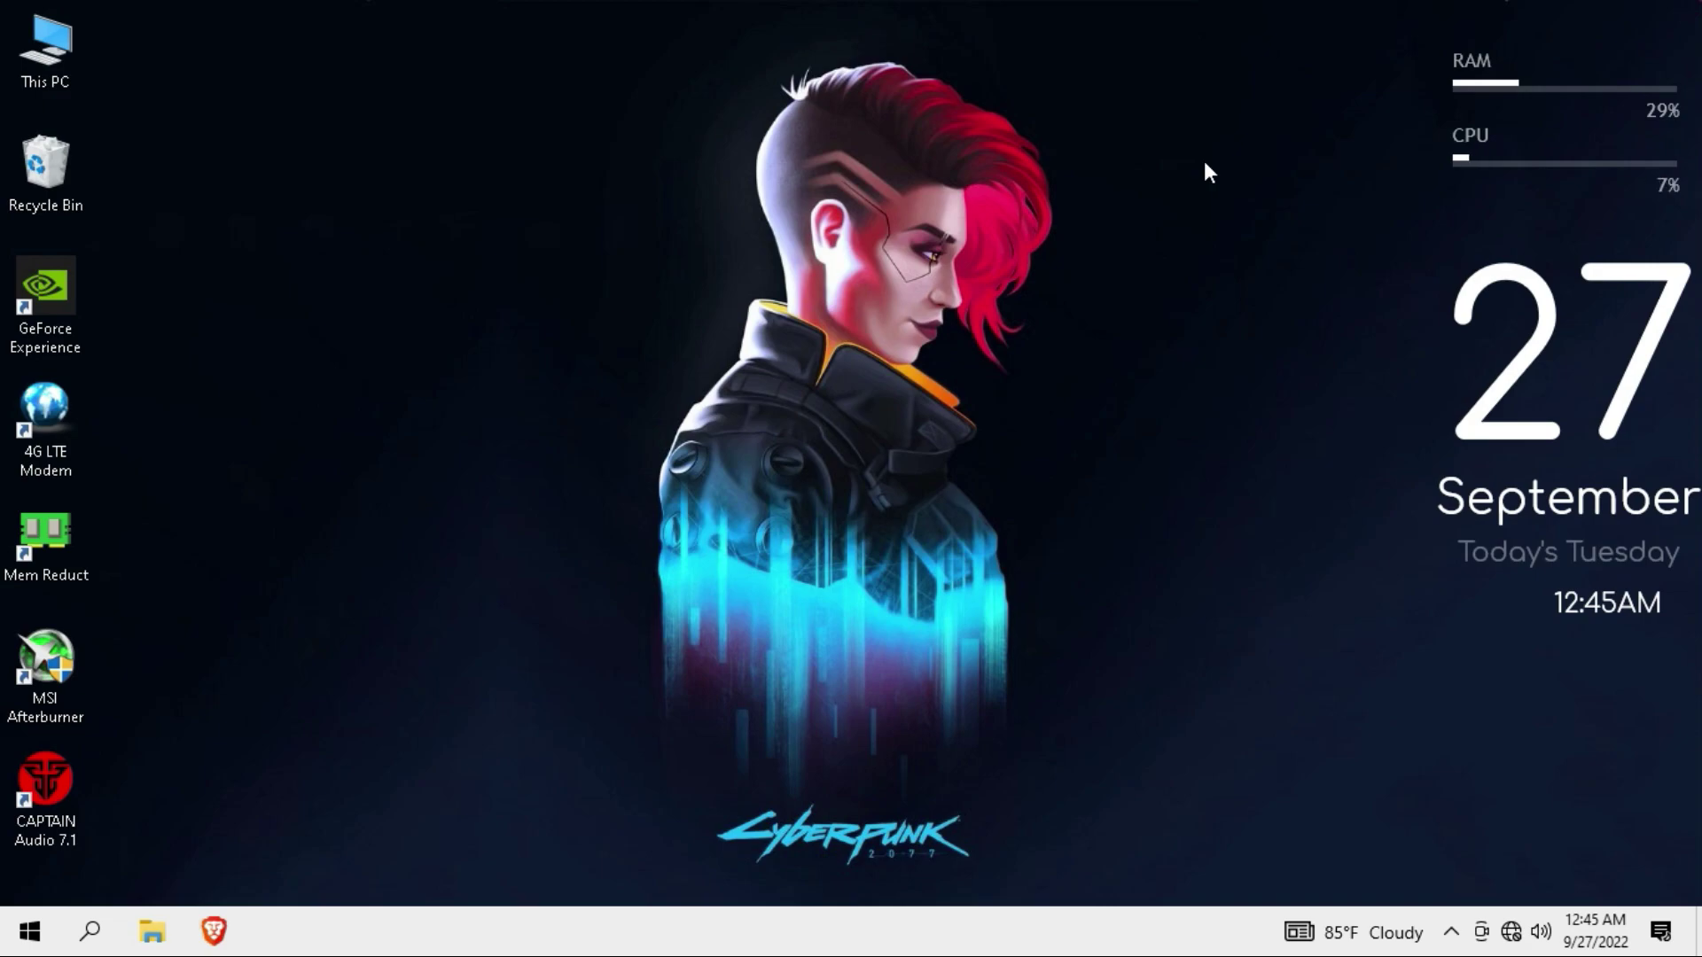
right_click(1203, 162)
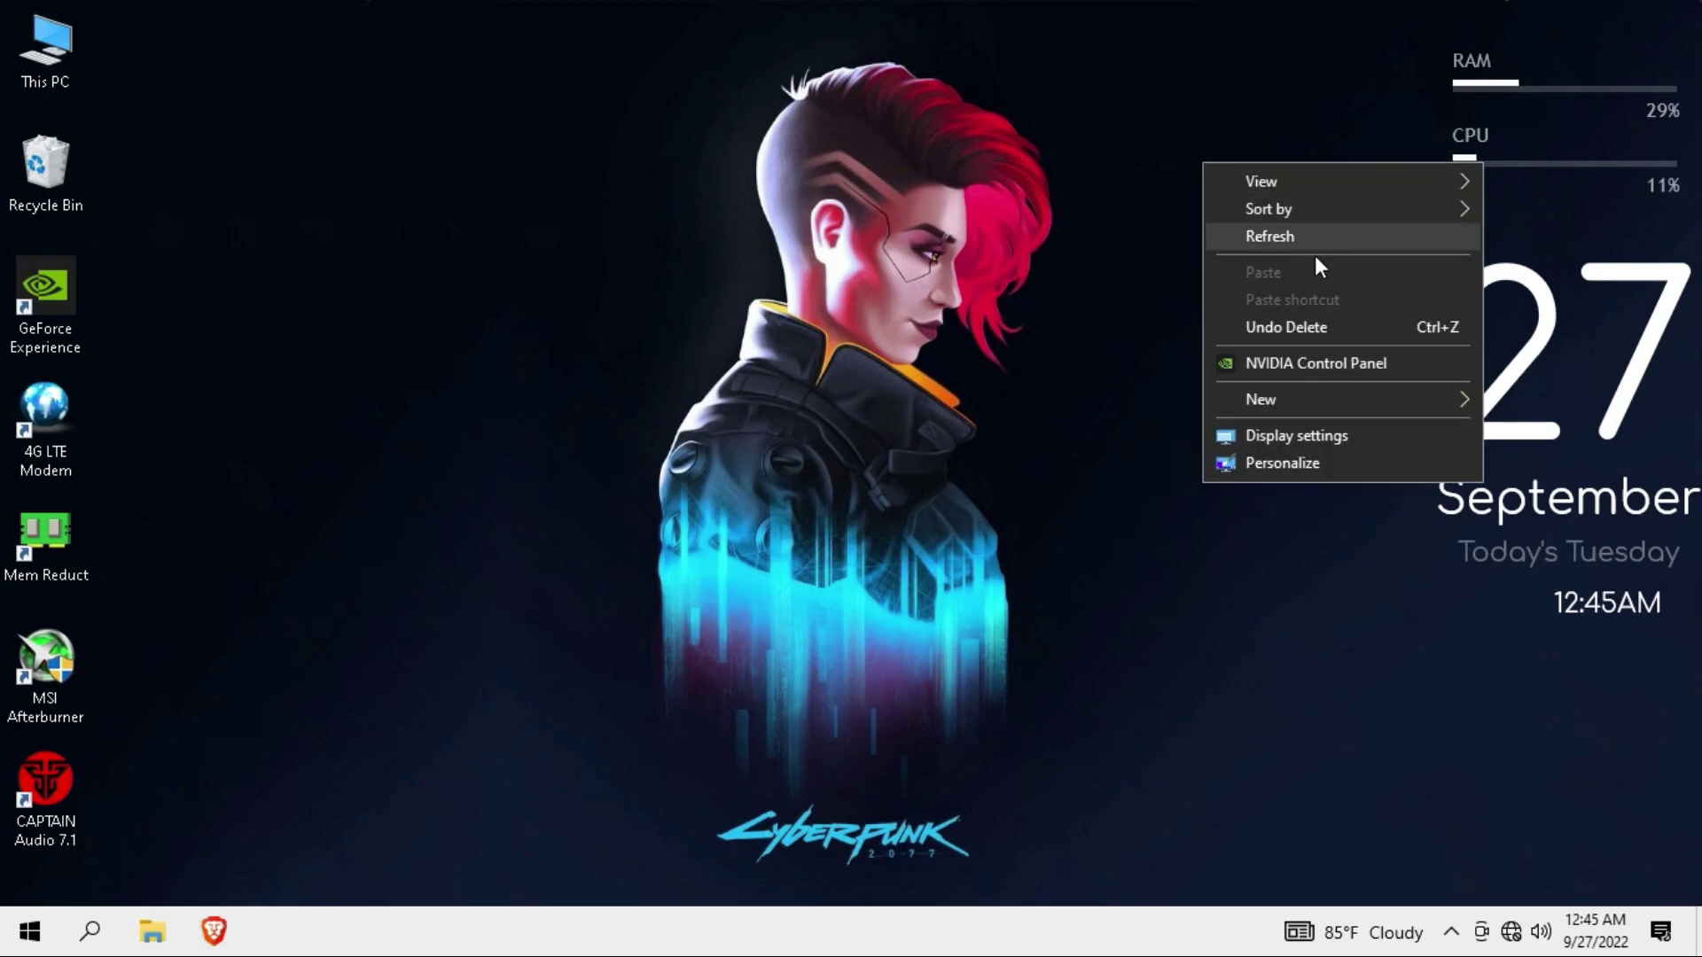
click(1289, 434)
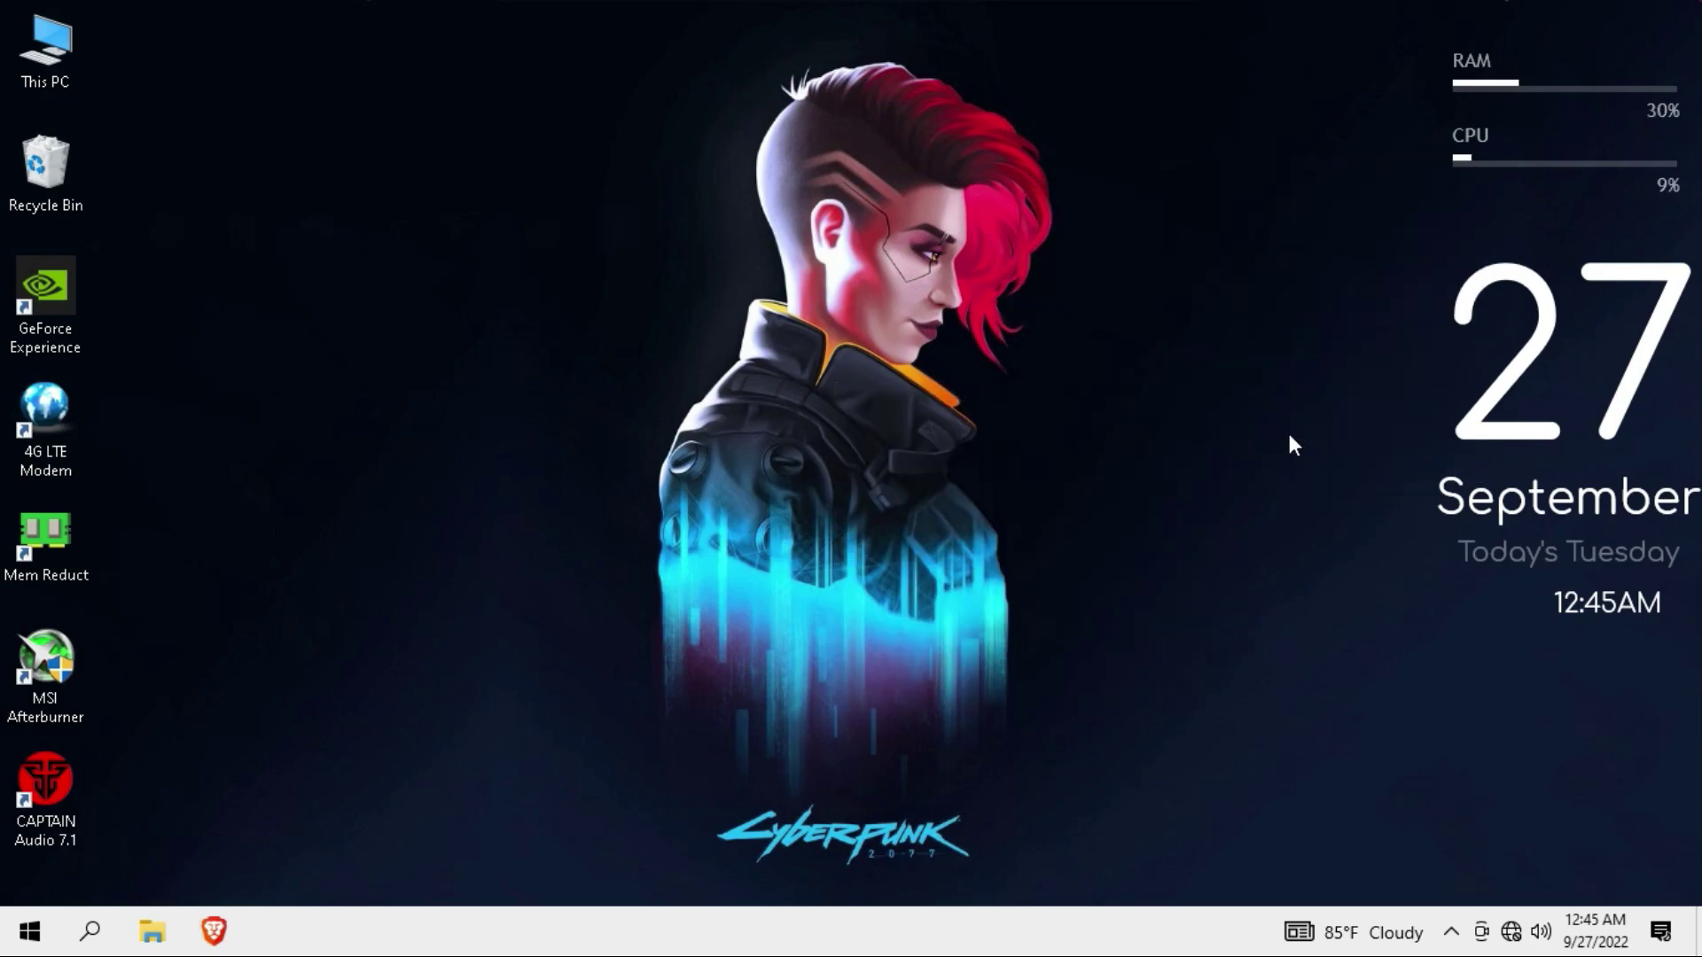
scroll(676, 647, down, 3)
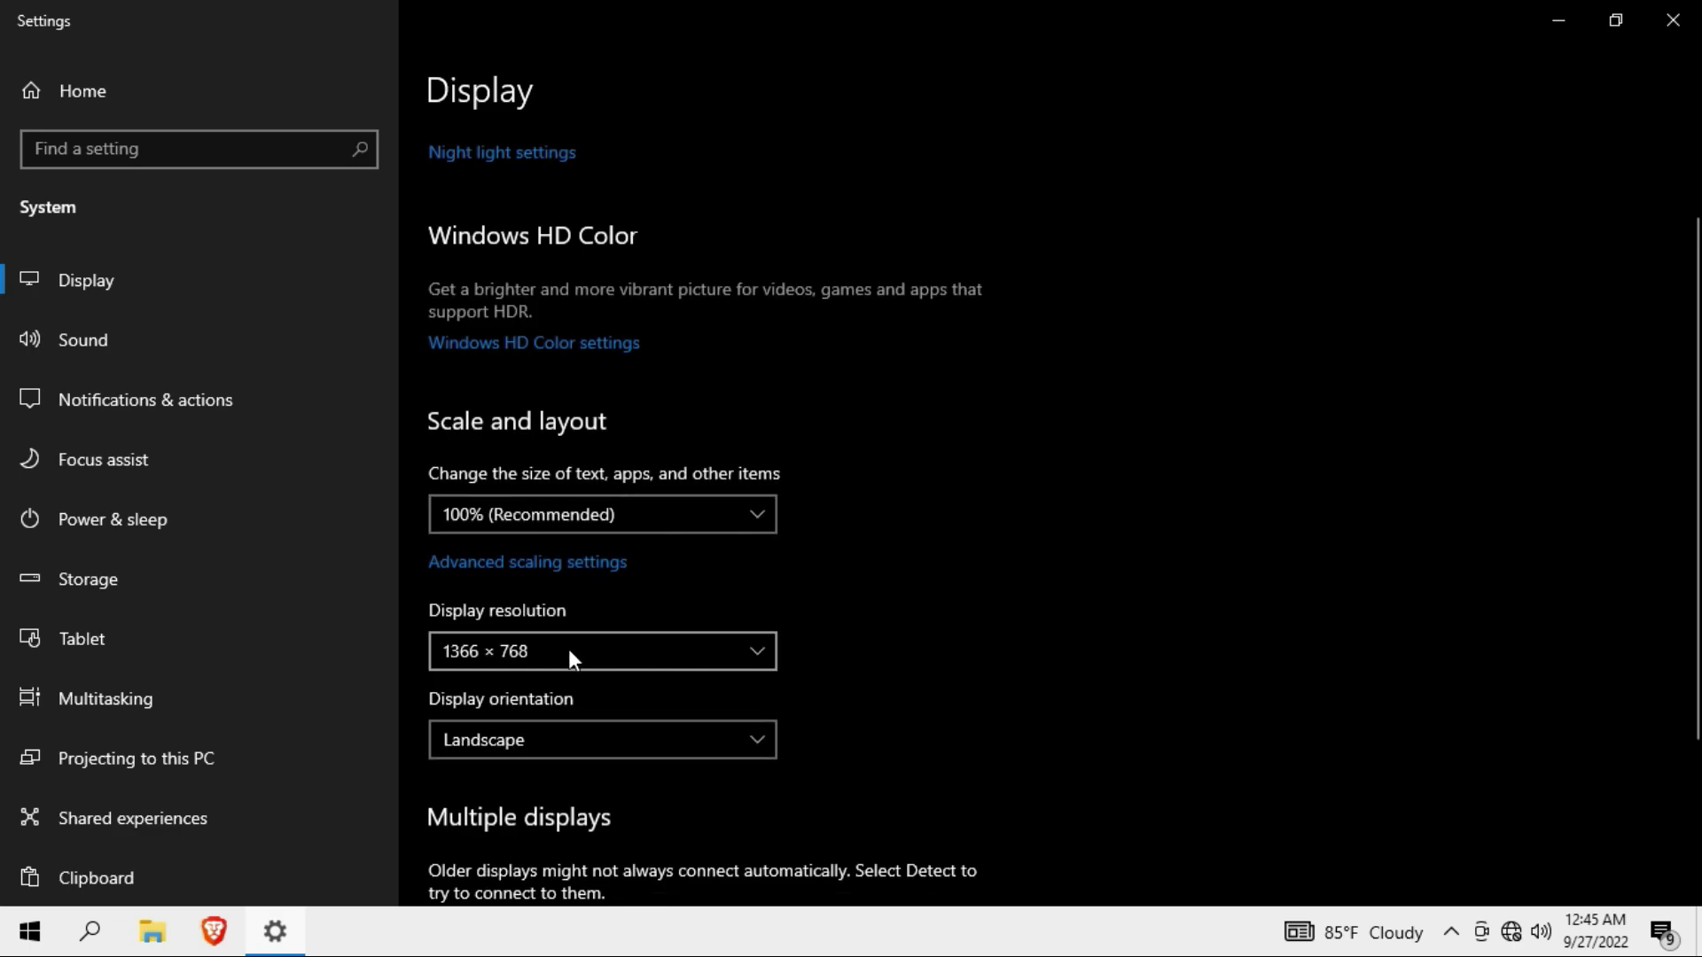
- Browse the Display resolution list, leave it at 1366 × 768, and close Settings
click(567, 651)
scroll(531, 704, down, 2)
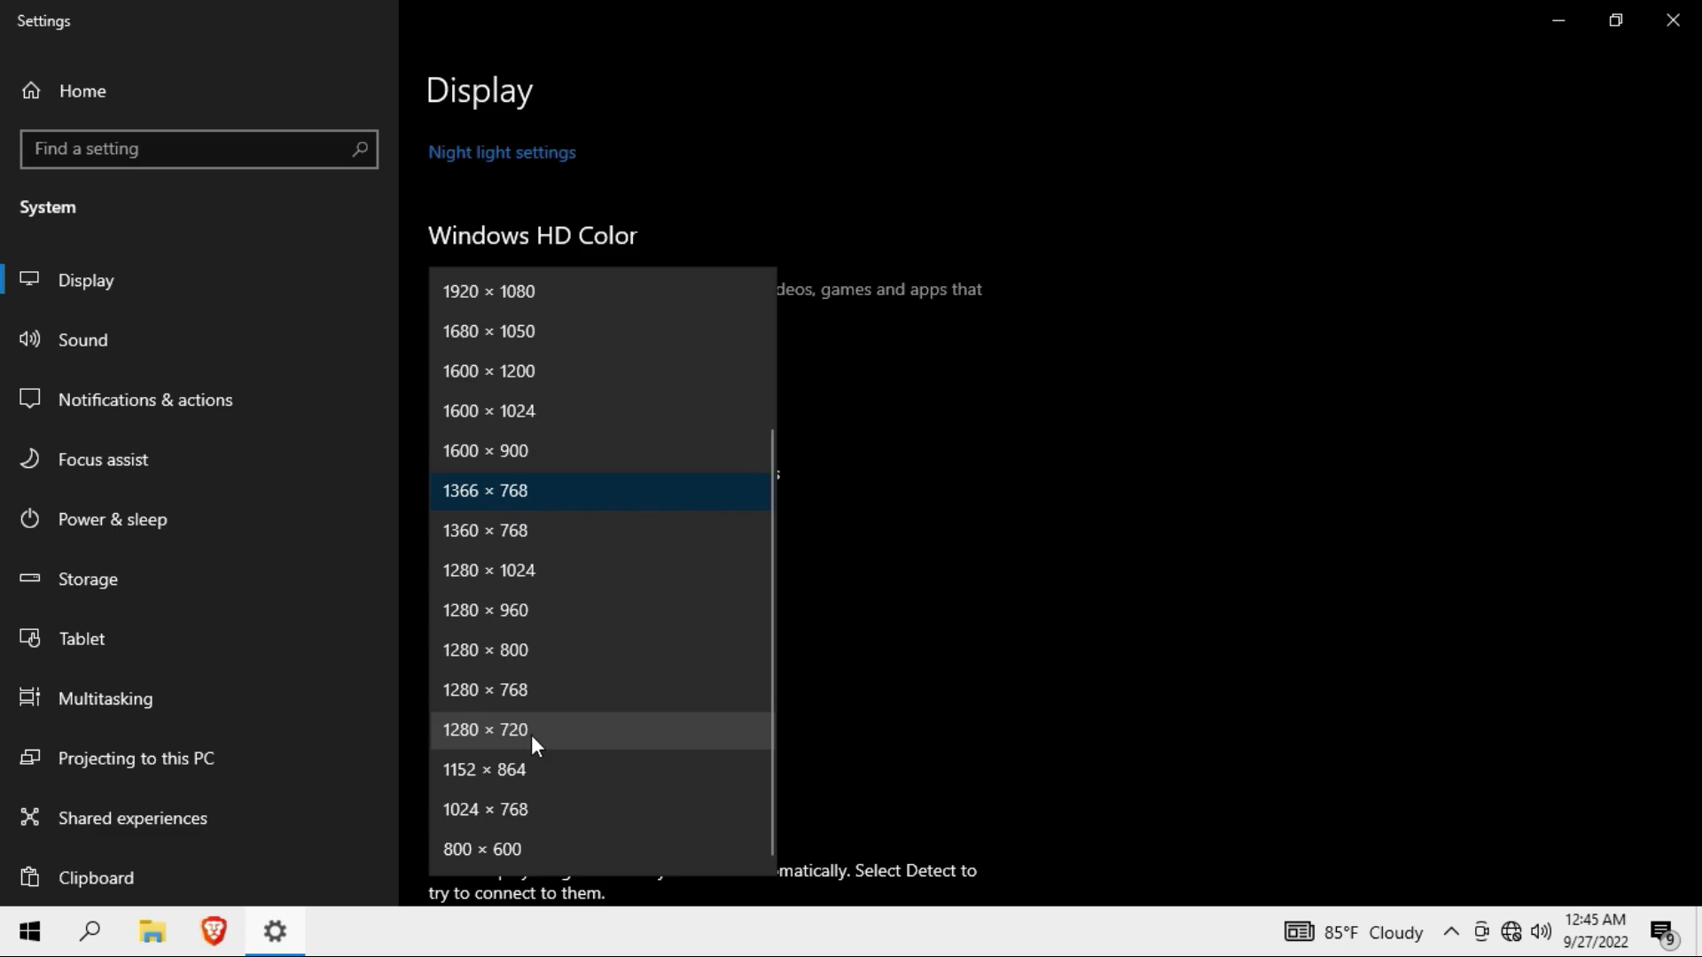
click(1237, 633)
click(1672, 20)
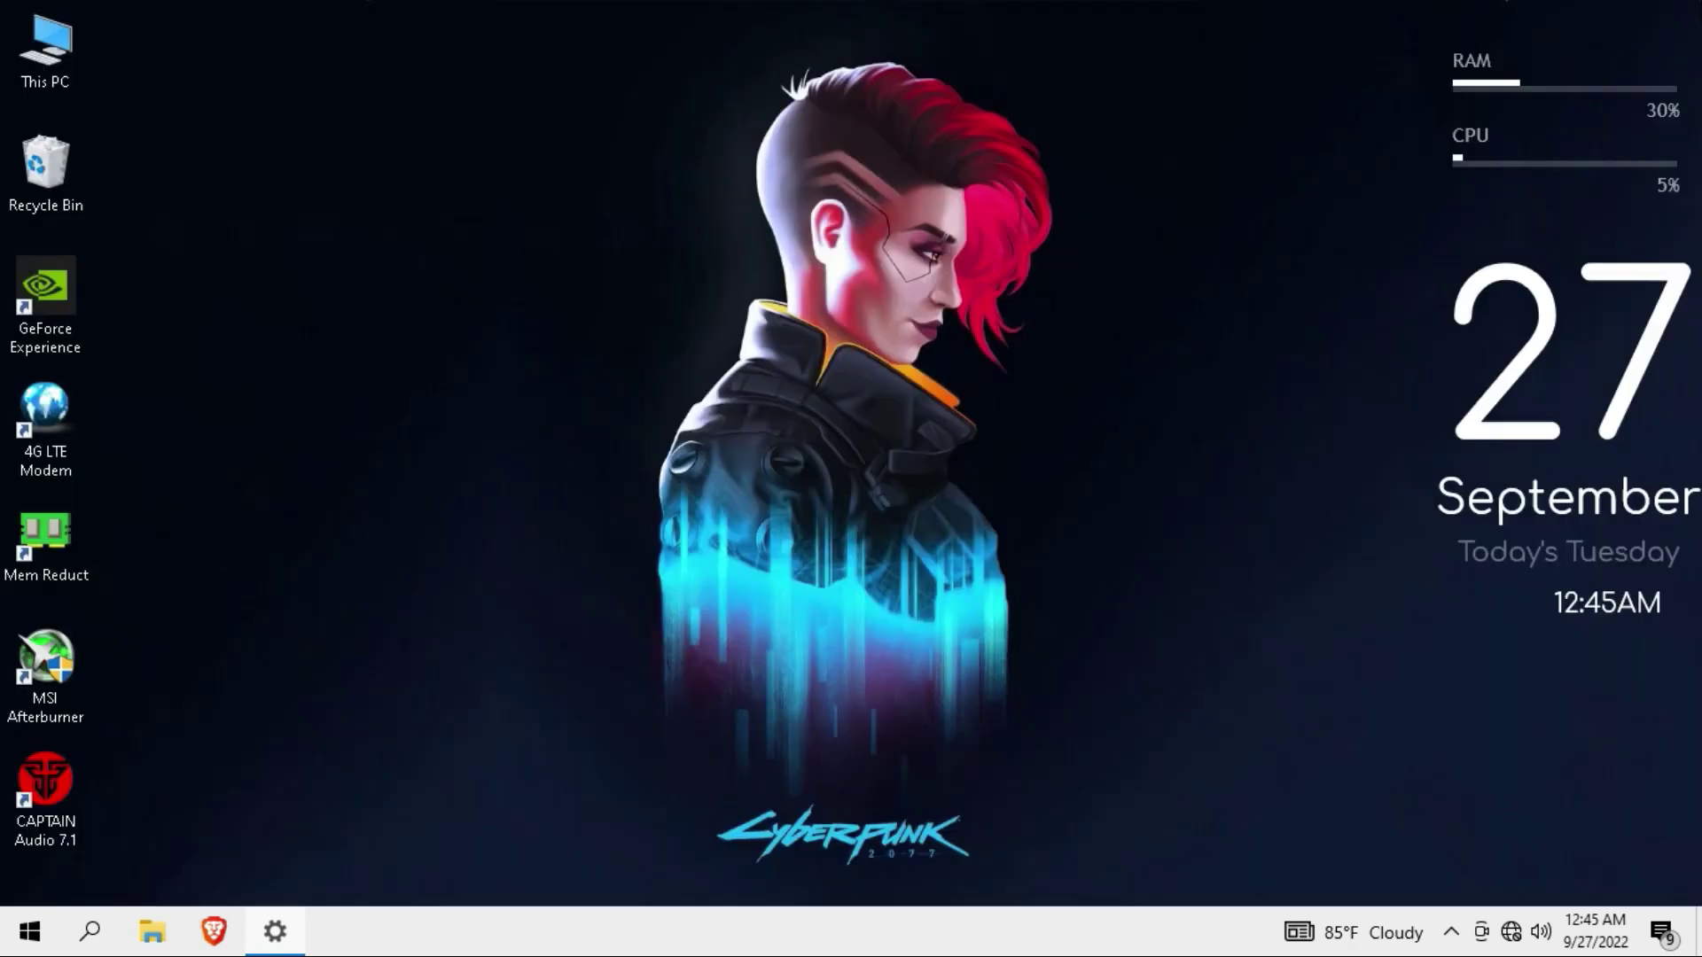